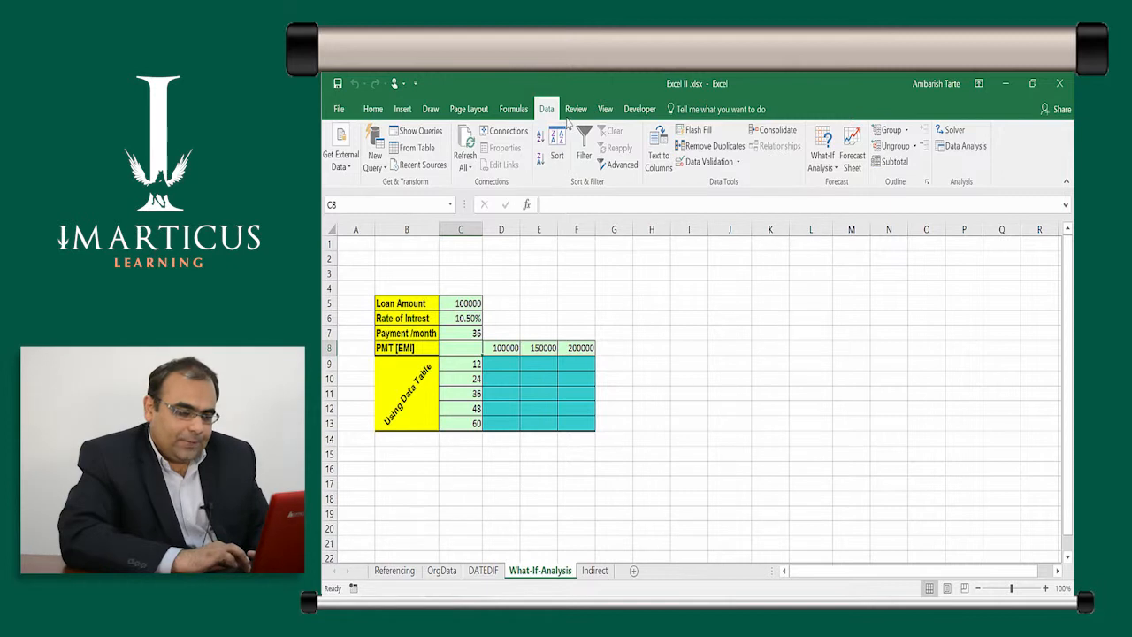
- Examine the What-If Analysis options and the loan amount, interest rate and payment months in C5:C7
click(823, 166)
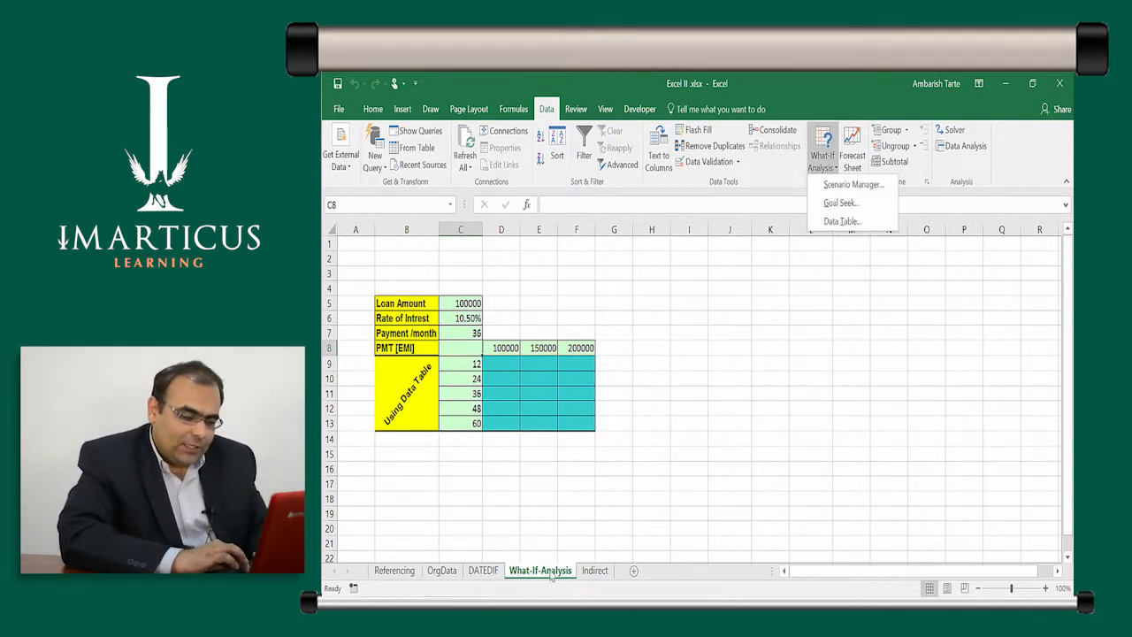
click(460, 347)
click(505, 393)
click(470, 351)
key(ctrl)
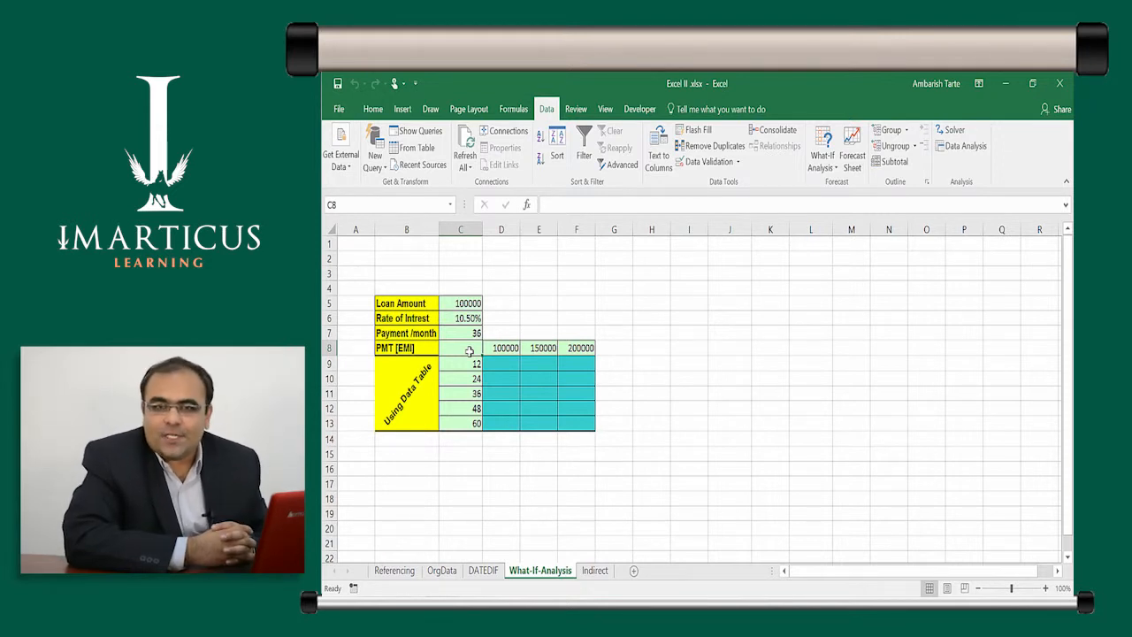
click(461, 304)
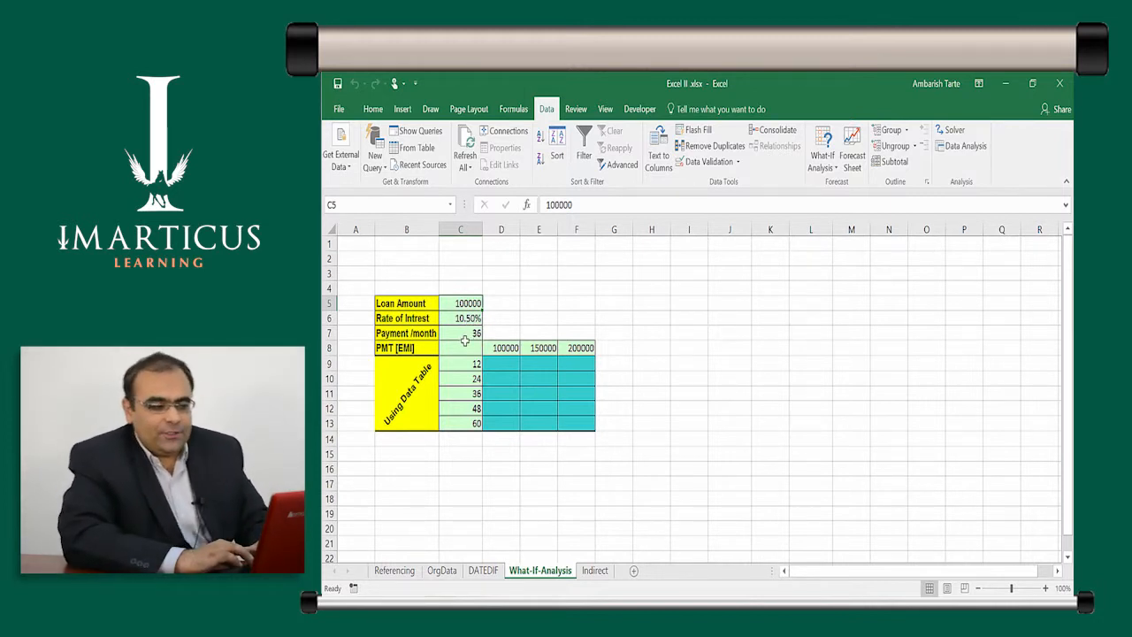
click(464, 319)
key(Down)
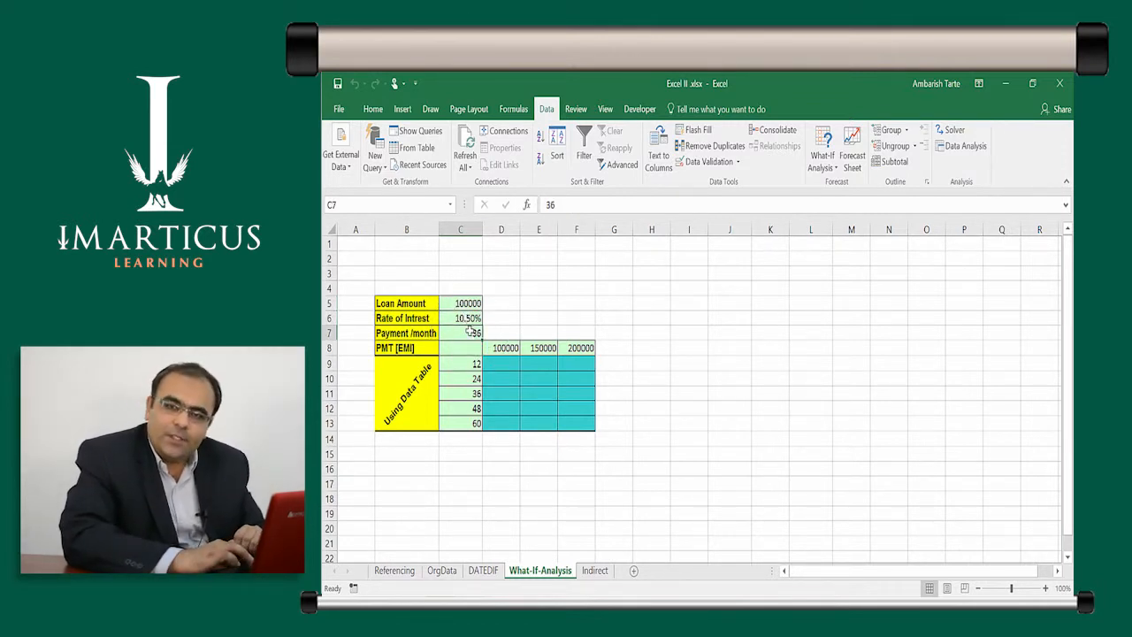
- Begin a PMT formula in the PMT [EMI] cell C8 with C6/12 as the monthly rate
click(460, 353)
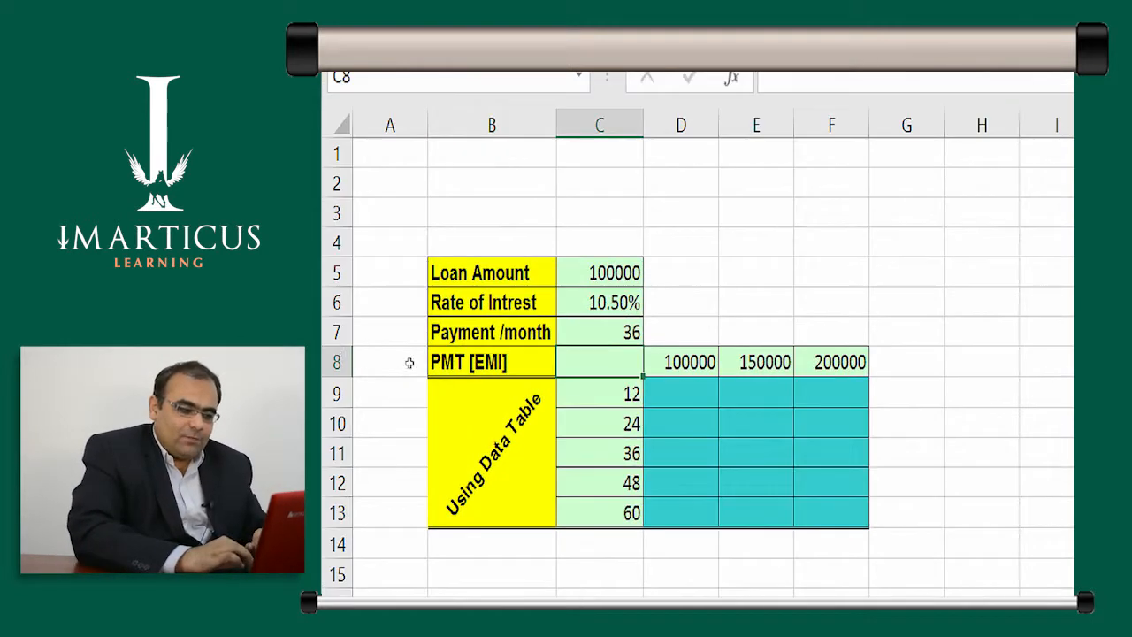
text(=pmt)
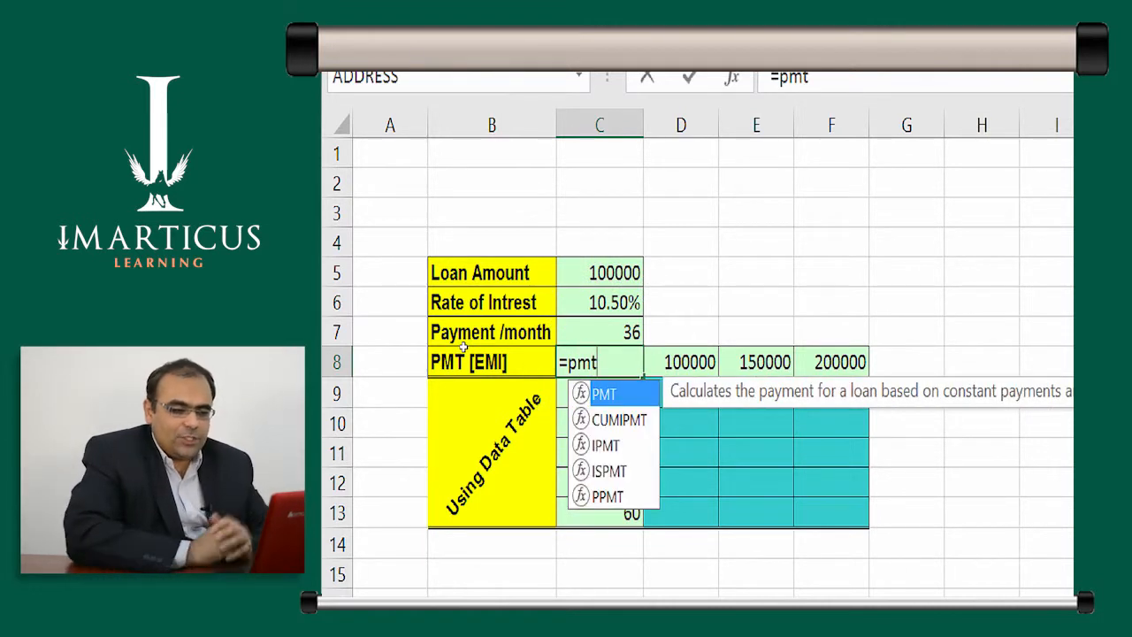
key(Tab)
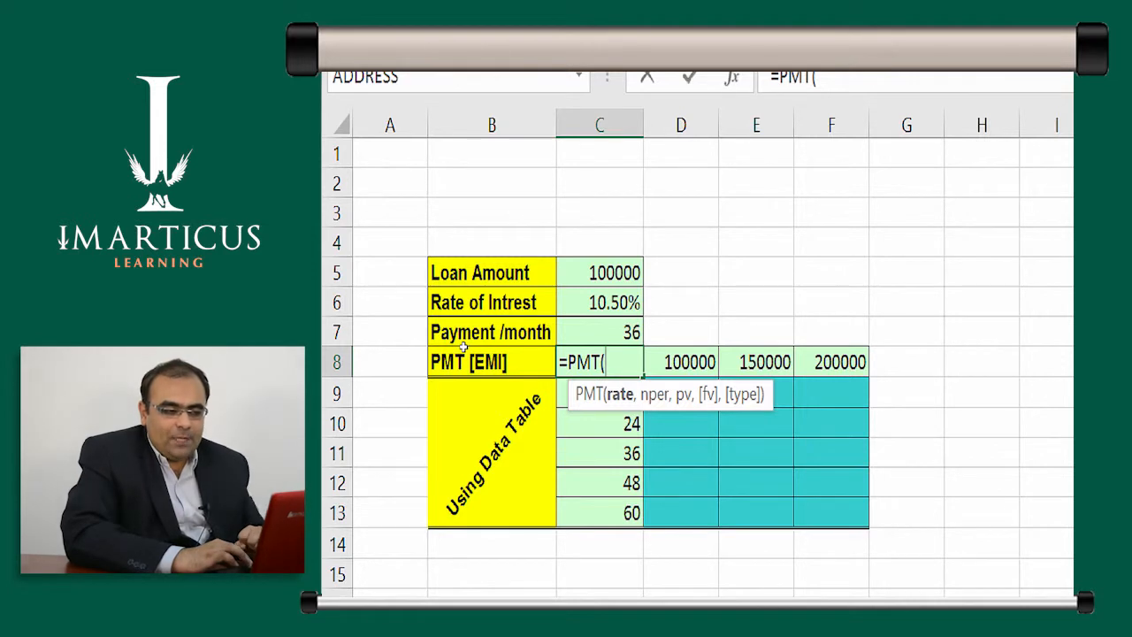
key(Up)
key(Up)
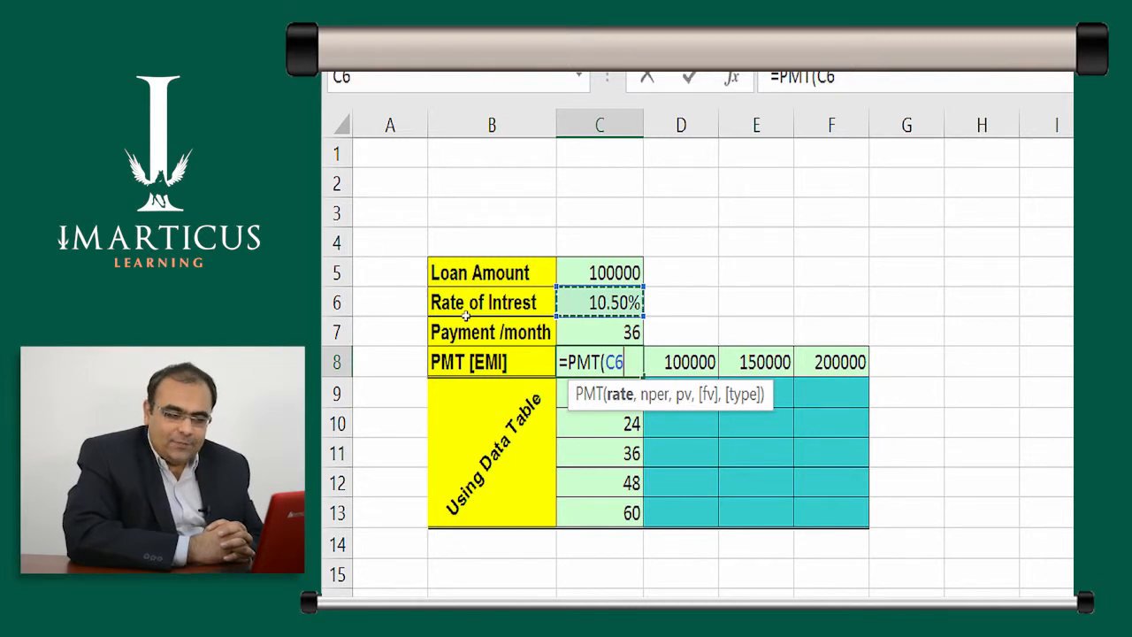
text(/12)
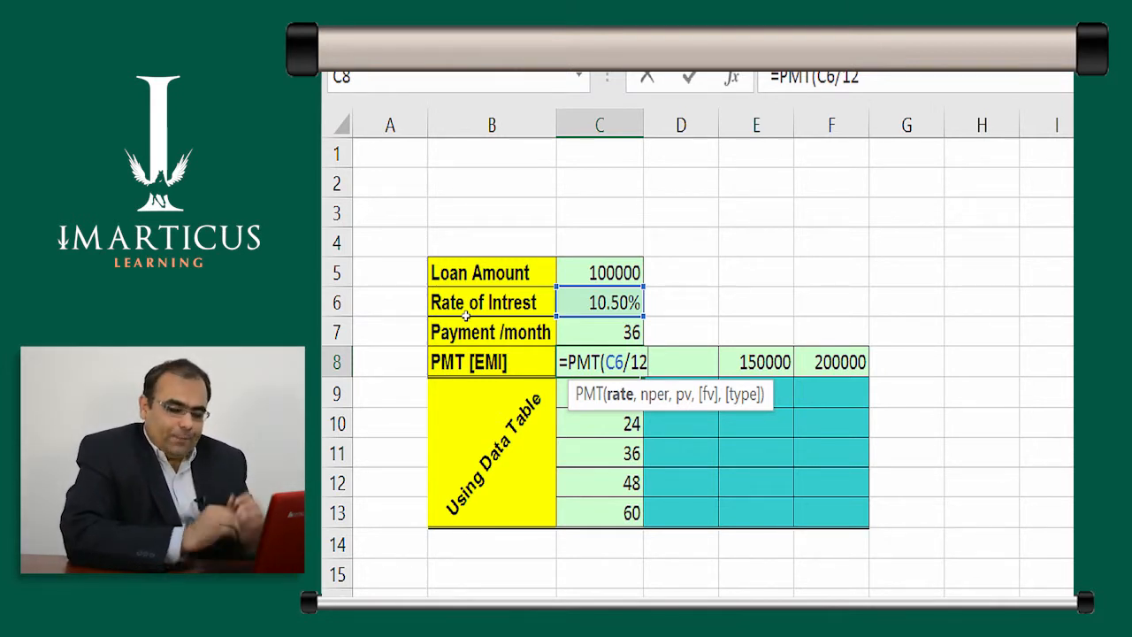
- Complete the PMT formula in C8 with C7 as the number of periods and C5 as the present value
text(,)
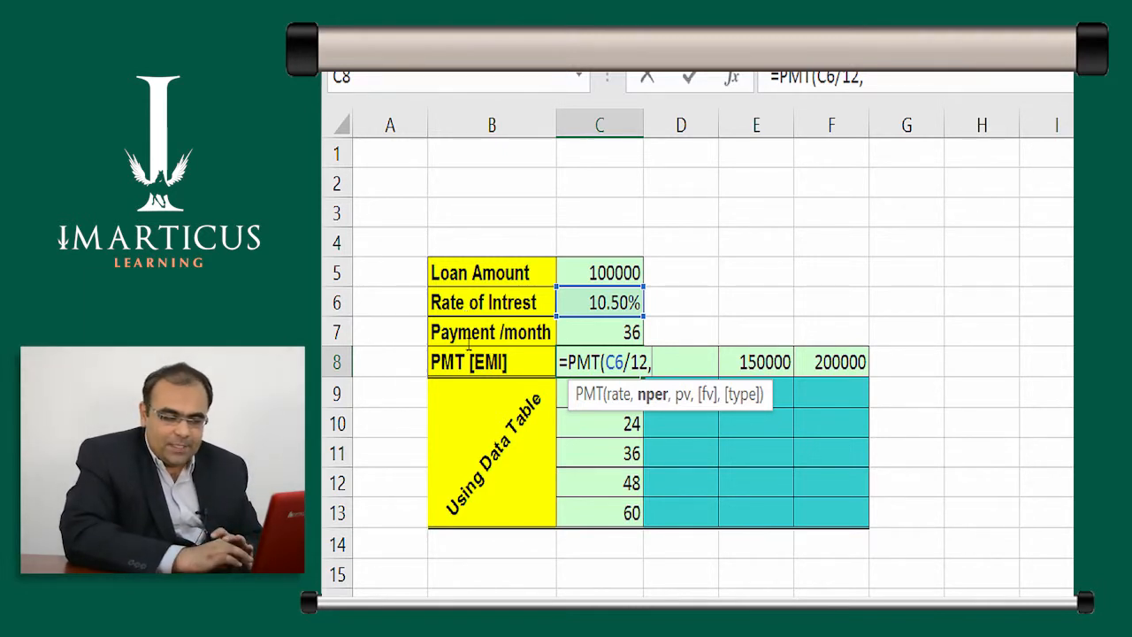
key(Up)
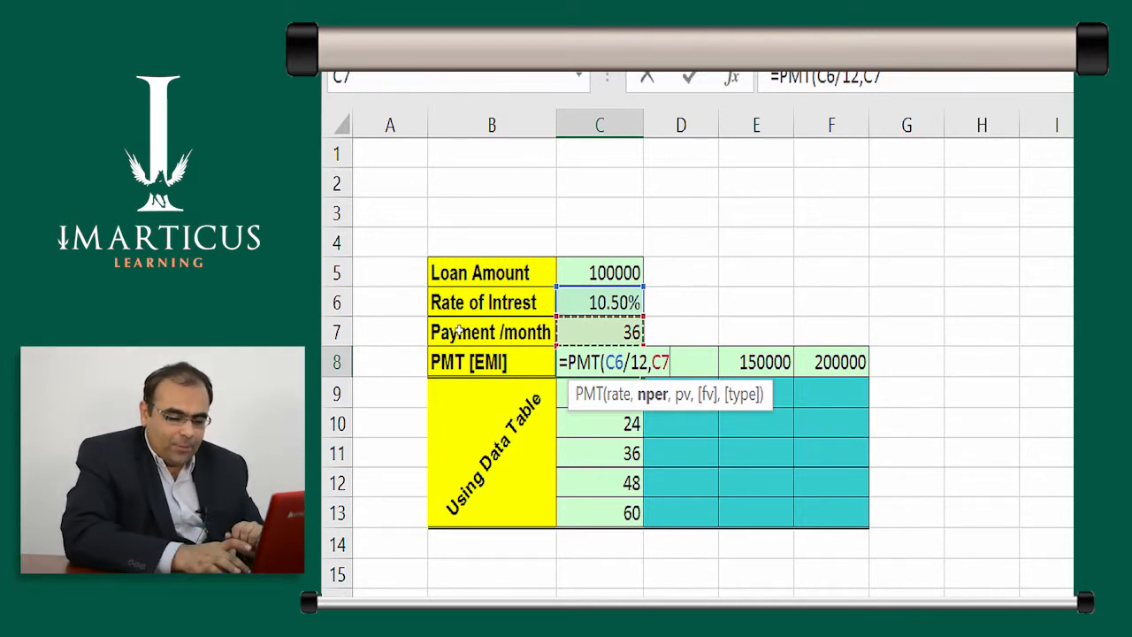
text(,)
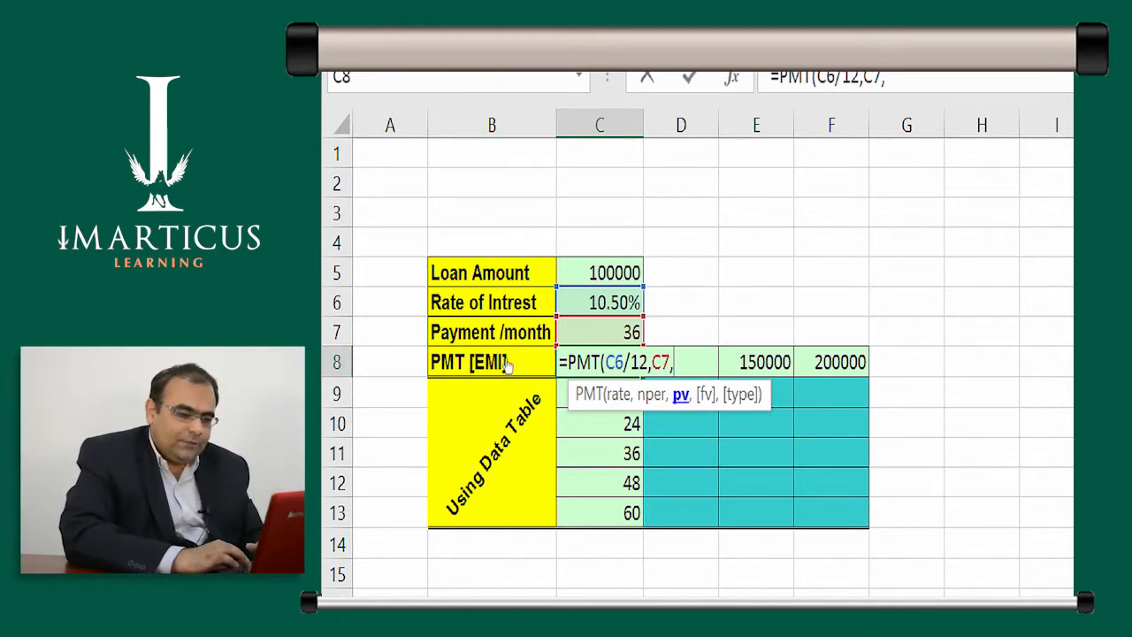
key(Up)
key(Up)
key(Up)
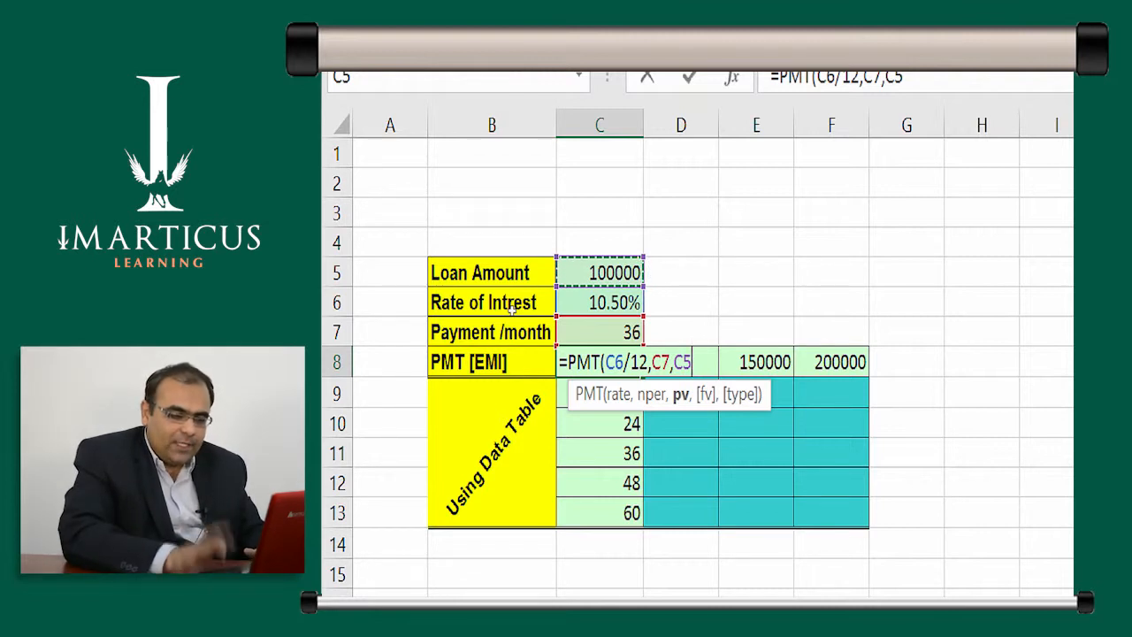
key(ctrl+Return)
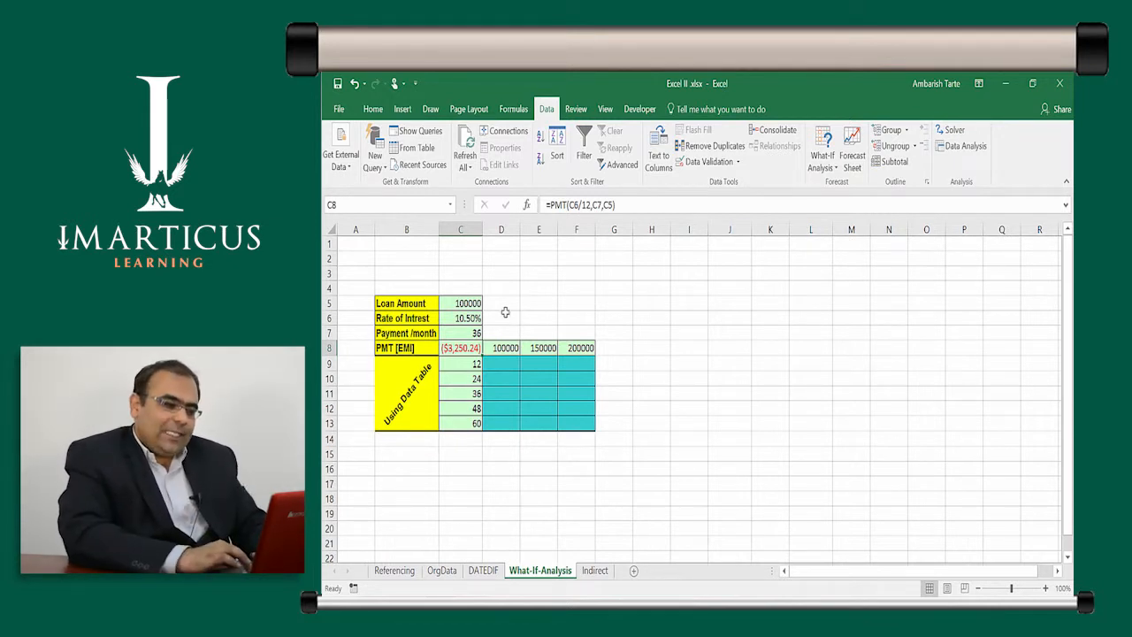
key(ctrl)
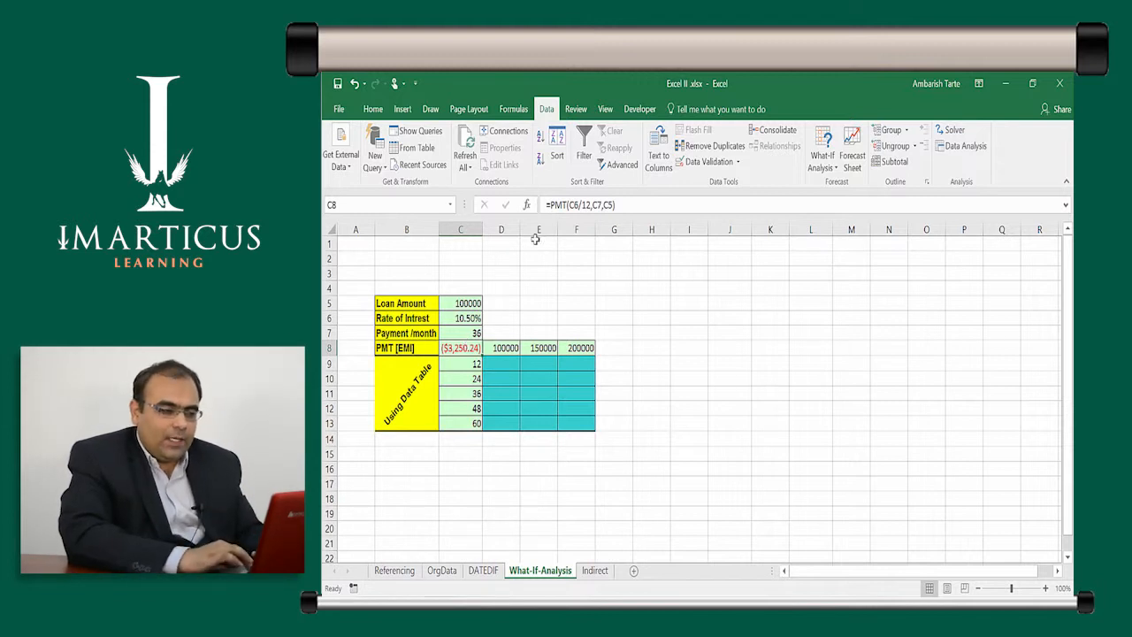
key(ctrl)
key(ctrl)
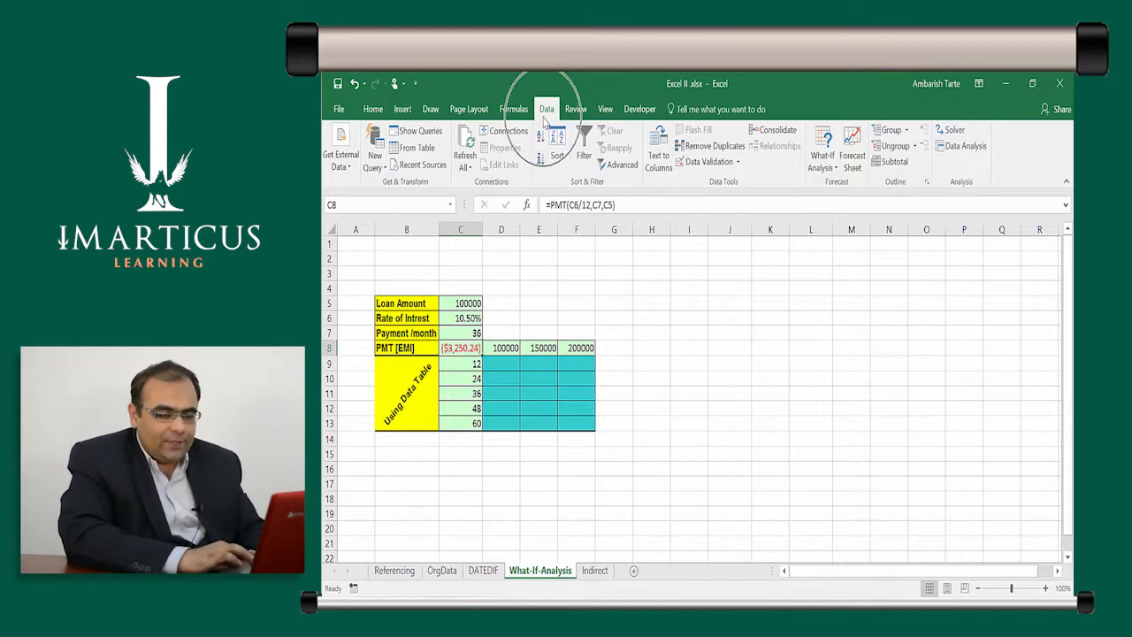
- Open Goal Seek for the PMT result in C8 and place its dialog beside the loan inputs
click(823, 162)
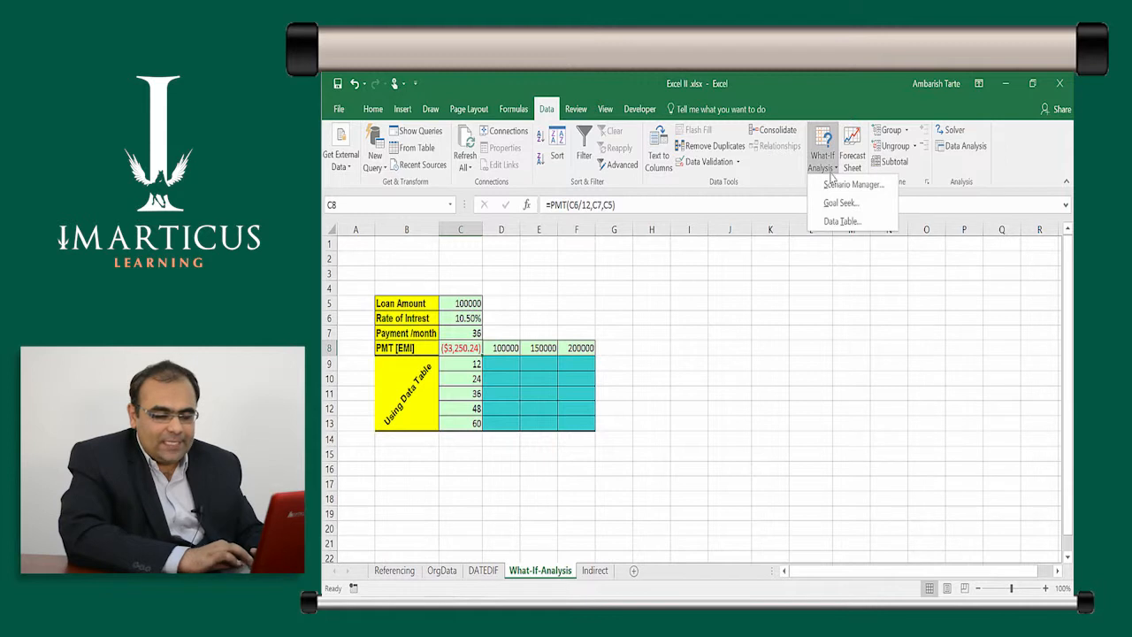
key(ctrl)
key(ctrl)
key(ctrl)
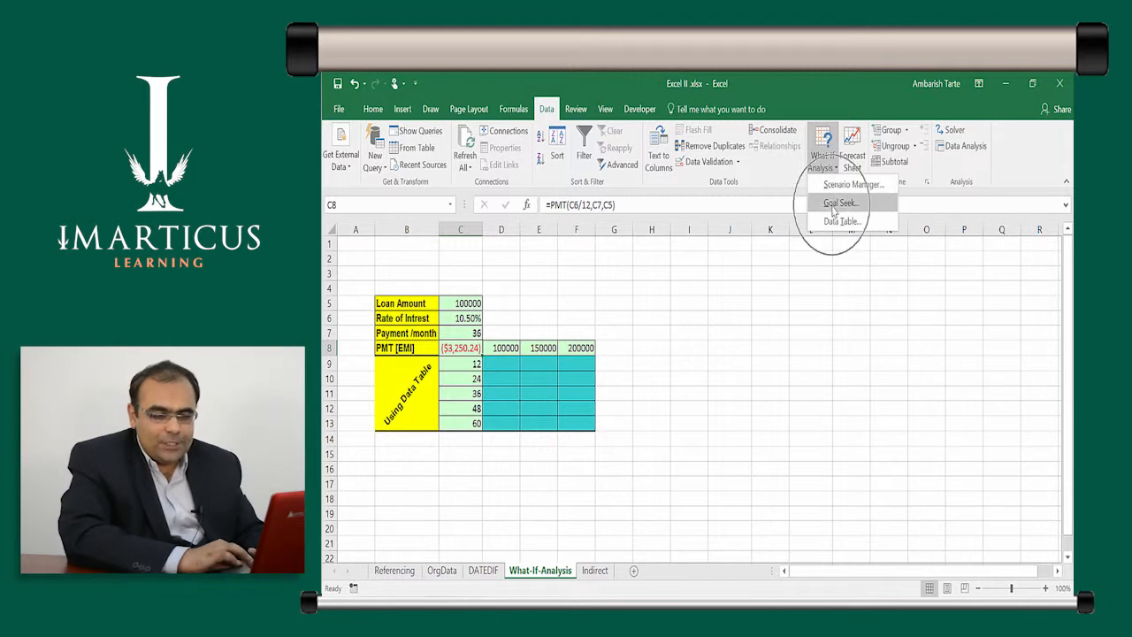
key(ctrl)
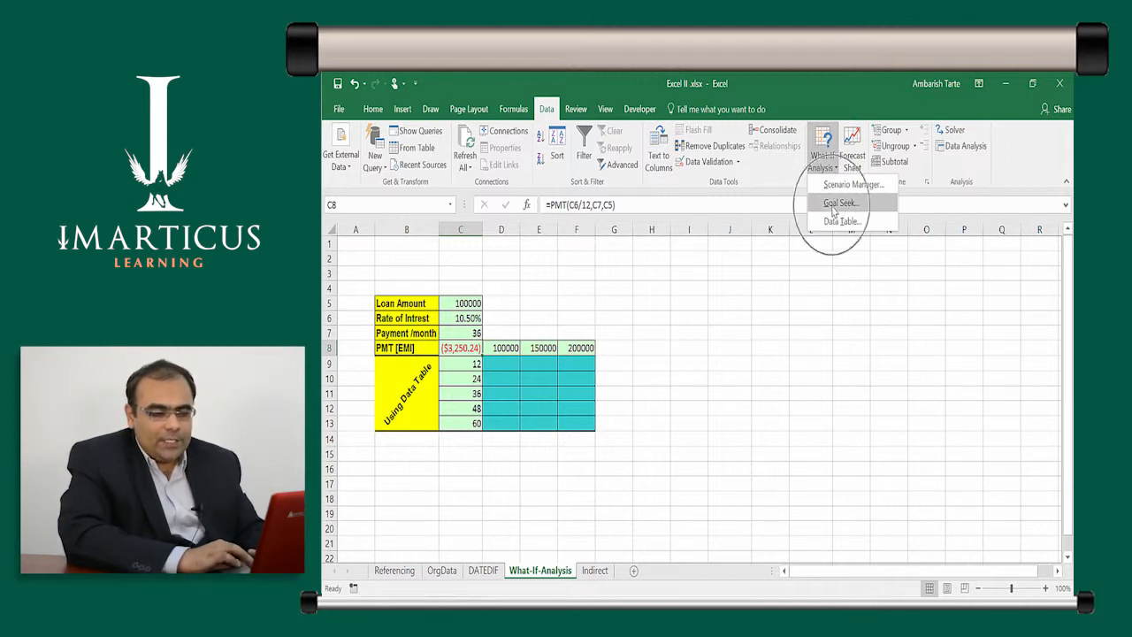
click(834, 210)
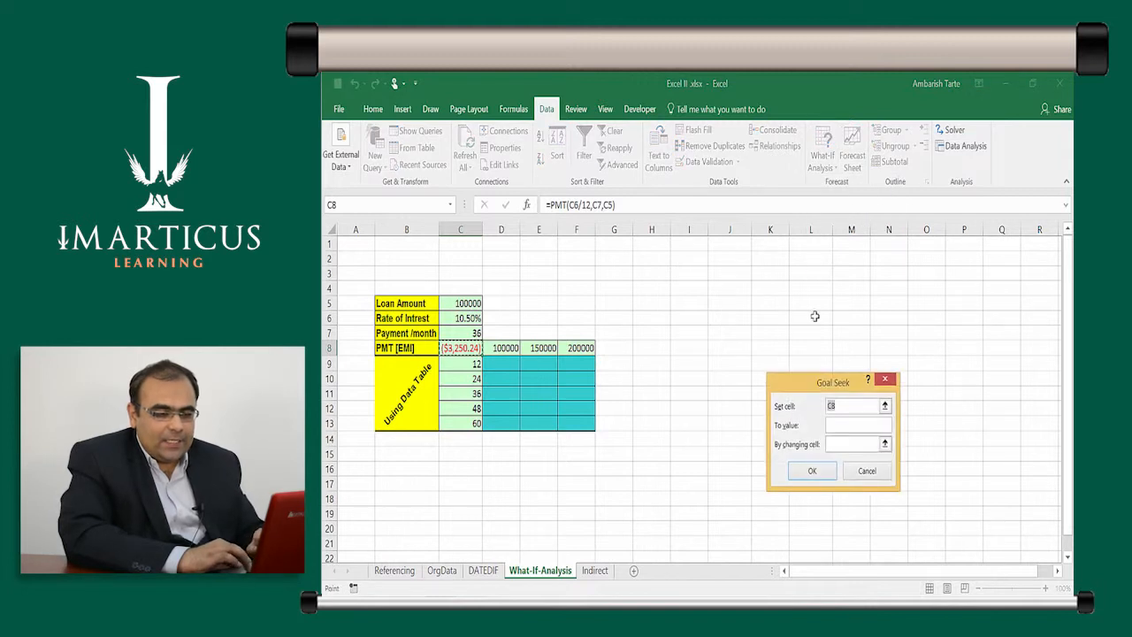
drag(837, 386, 678, 320)
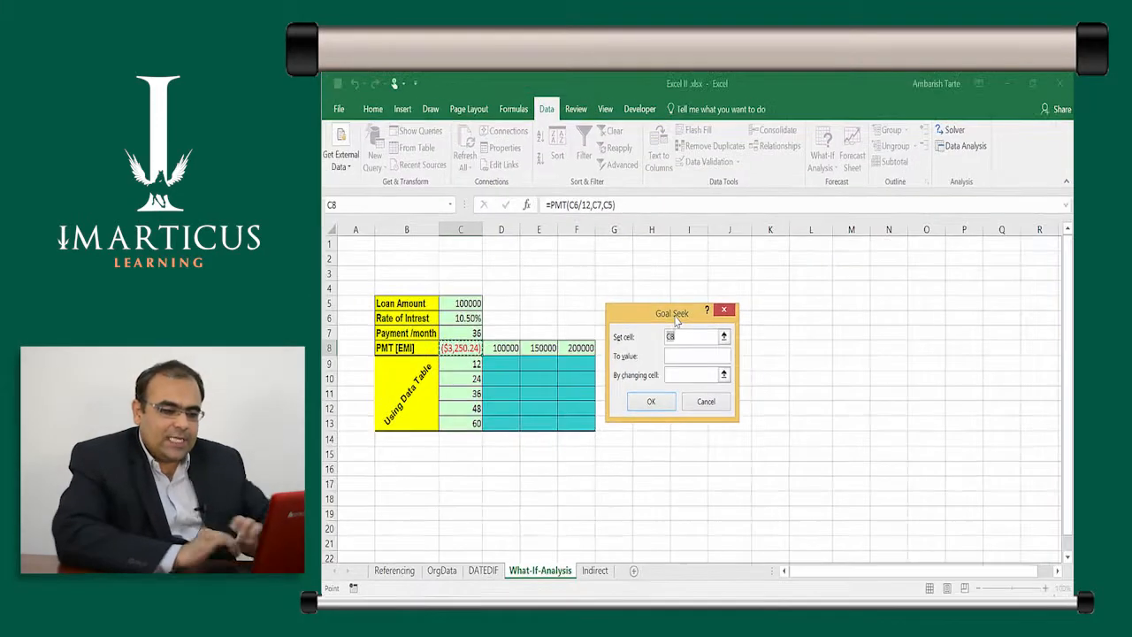
drag(672, 320, 564, 327)
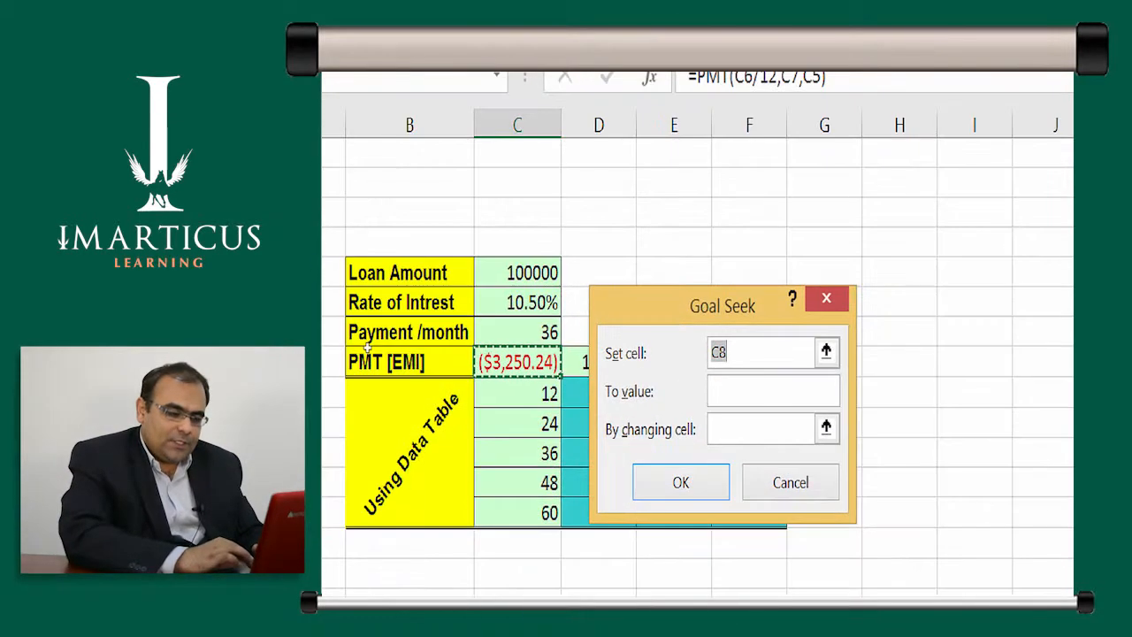
- Run Goal Seek to bring C8 to -5000 by changing the payment months in C7, and discard the result
key(BackSpace)
click(482, 358)
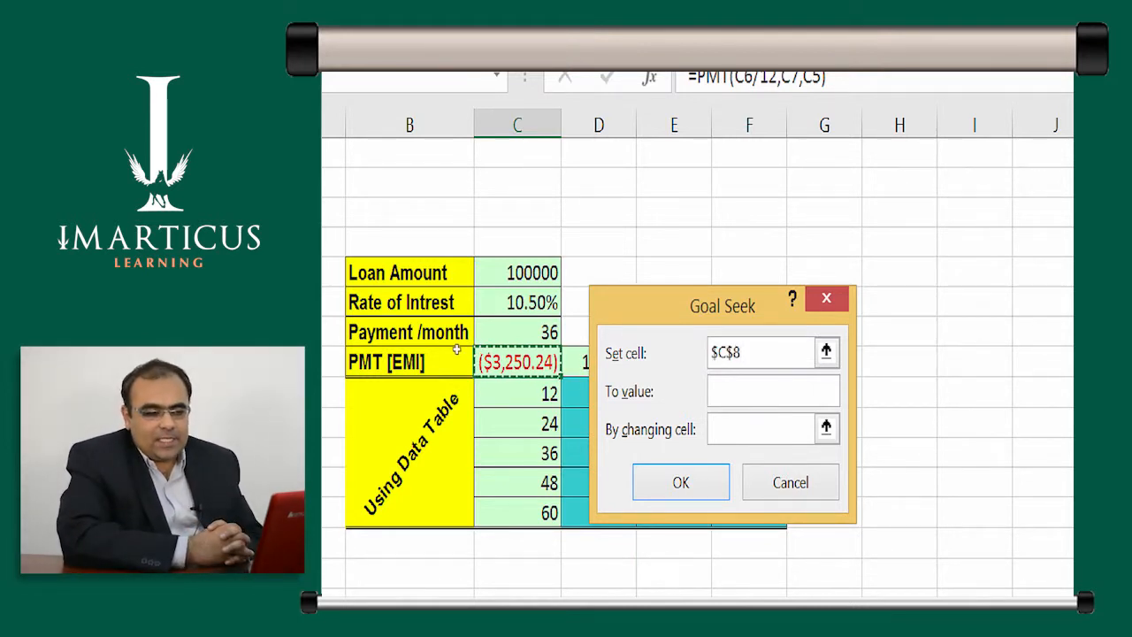
key(Tab)
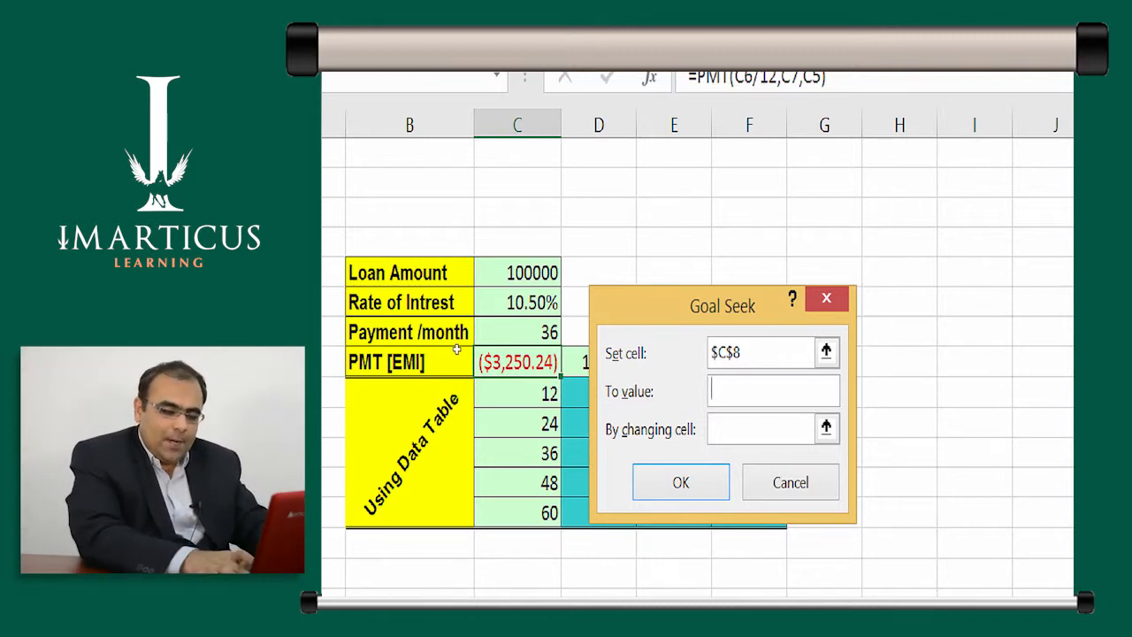
text(-5000)
key(Tab)
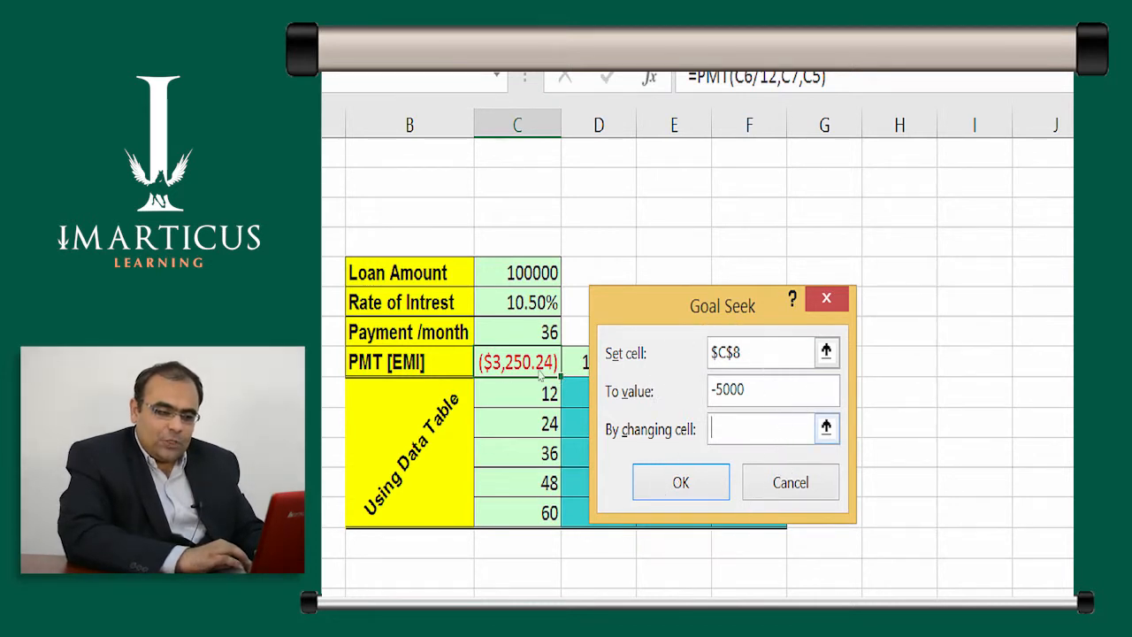
text($C$7)
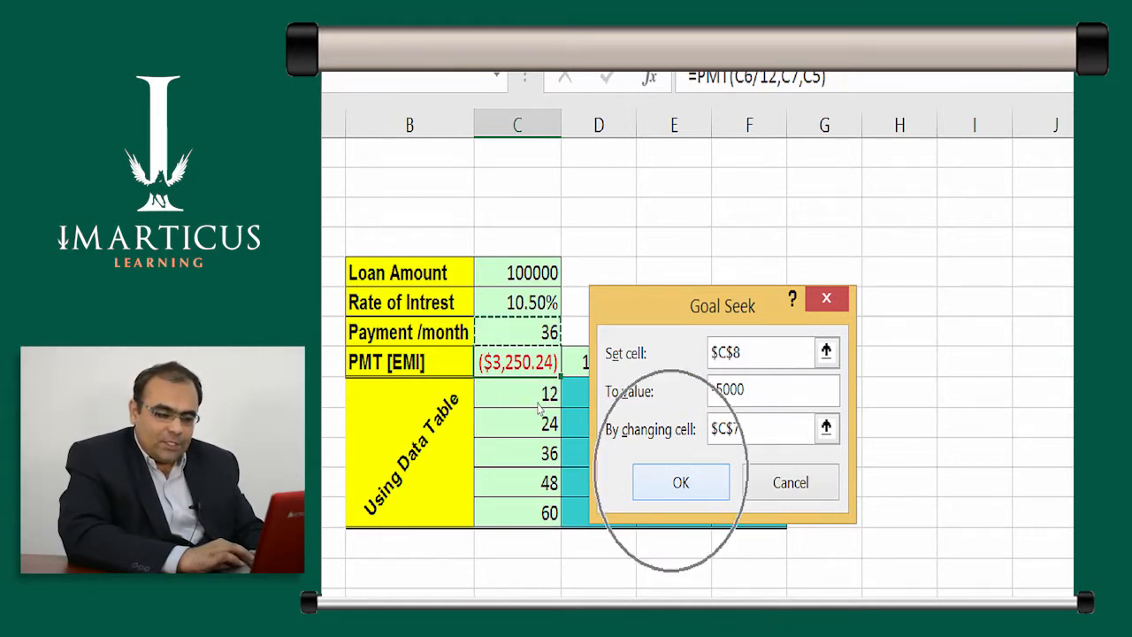
key(Return)
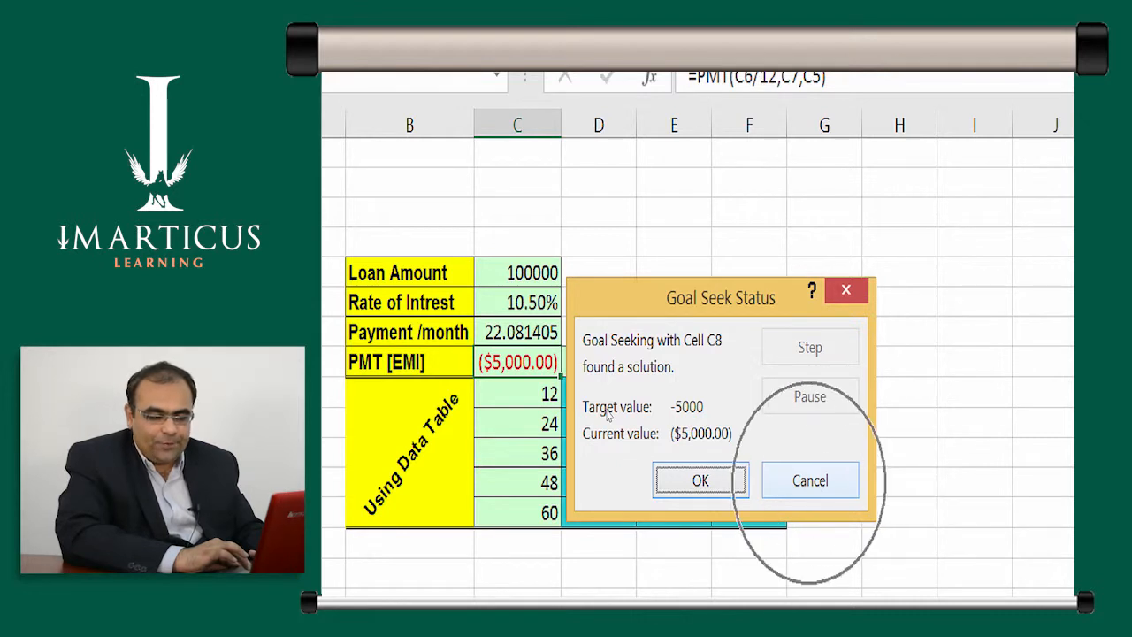
click(800, 480)
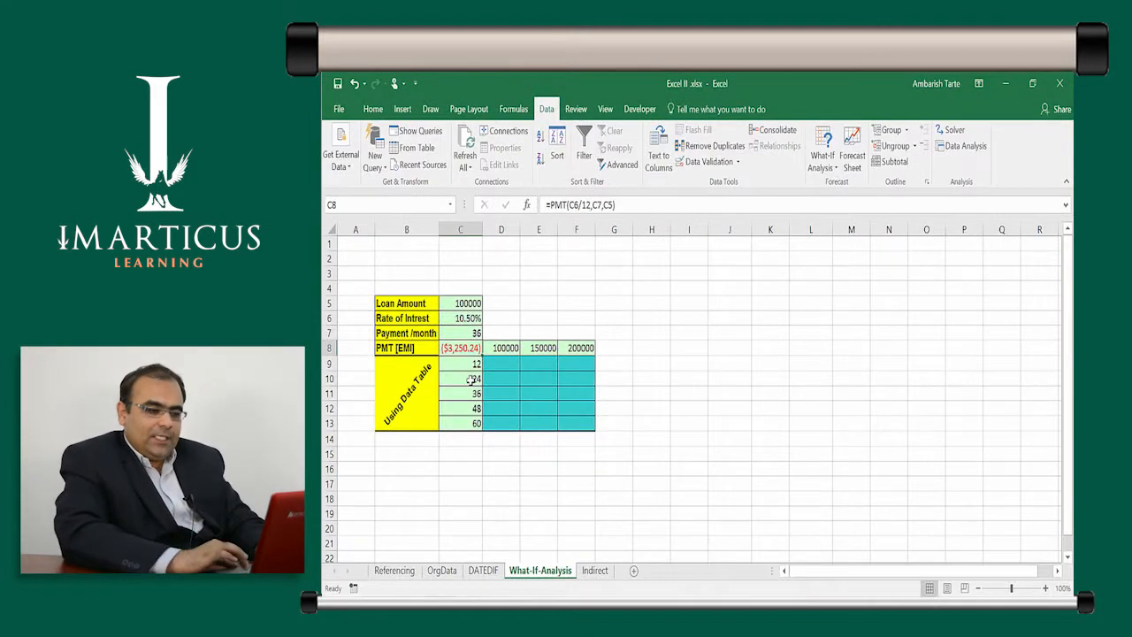
key(ctrl)
key(ctrl)
key(ctrl)
key(ctrl)
key(ctrl)
key(ctrl)
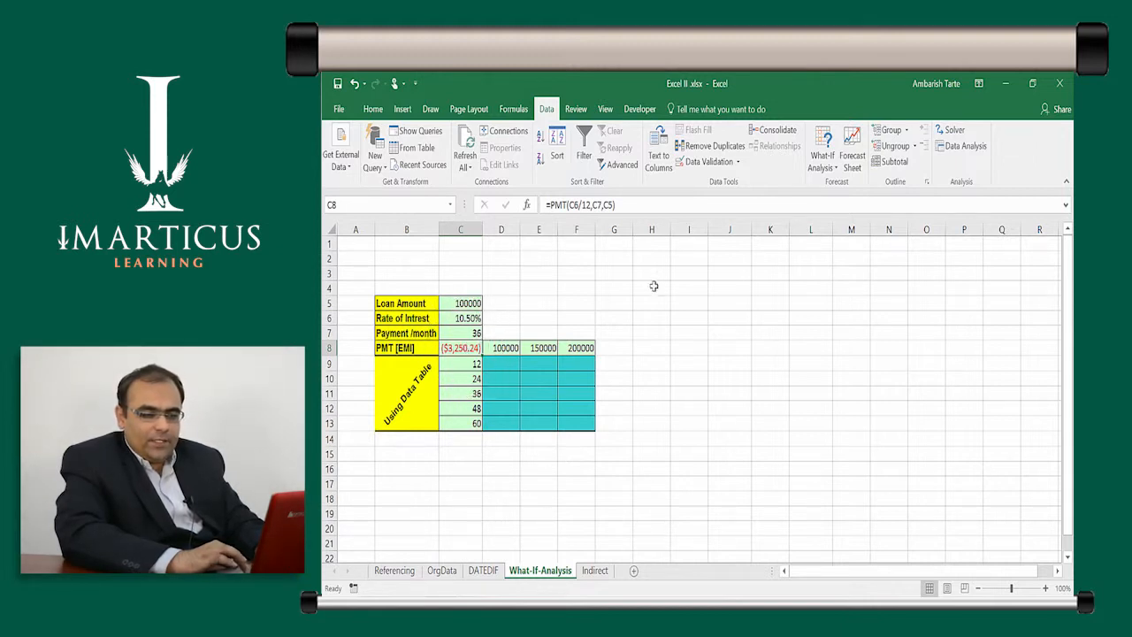
- Run Goal Seek to bring the PMT in C8 to -5000 by changing the loan amount in C5
click(825, 173)
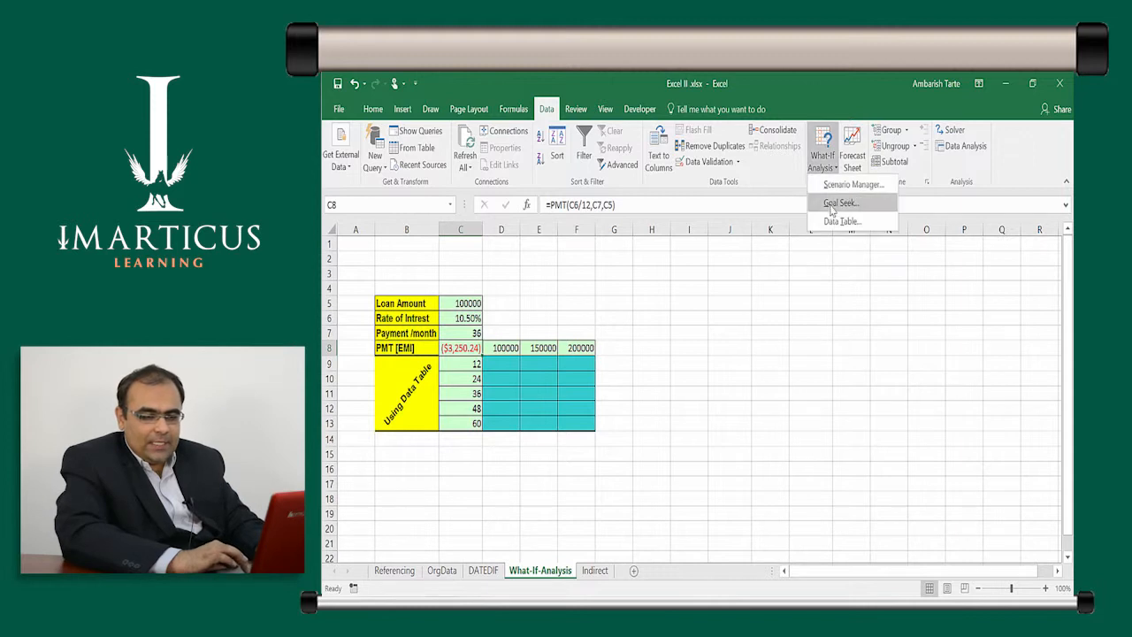
click(840, 202)
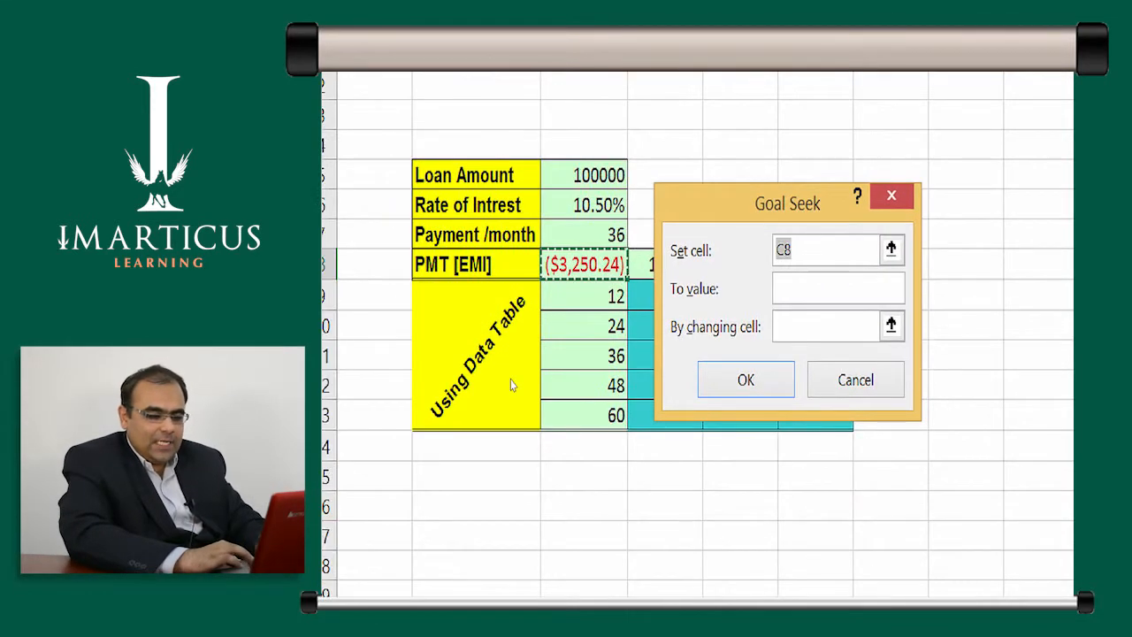
key(Tab)
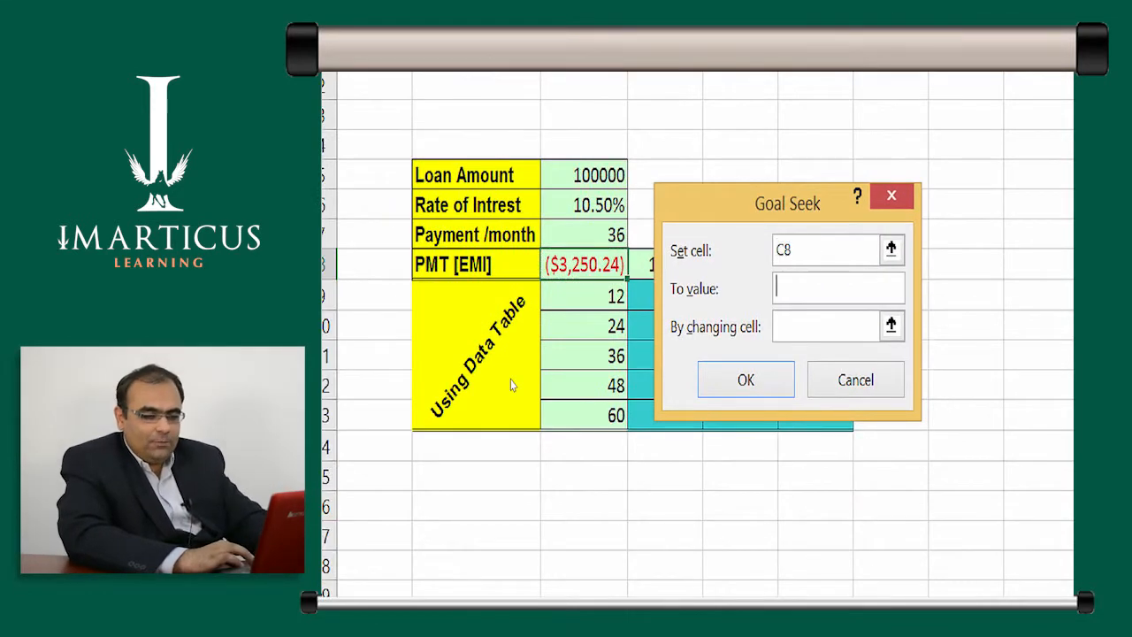
text(-5000)
key(Tab)
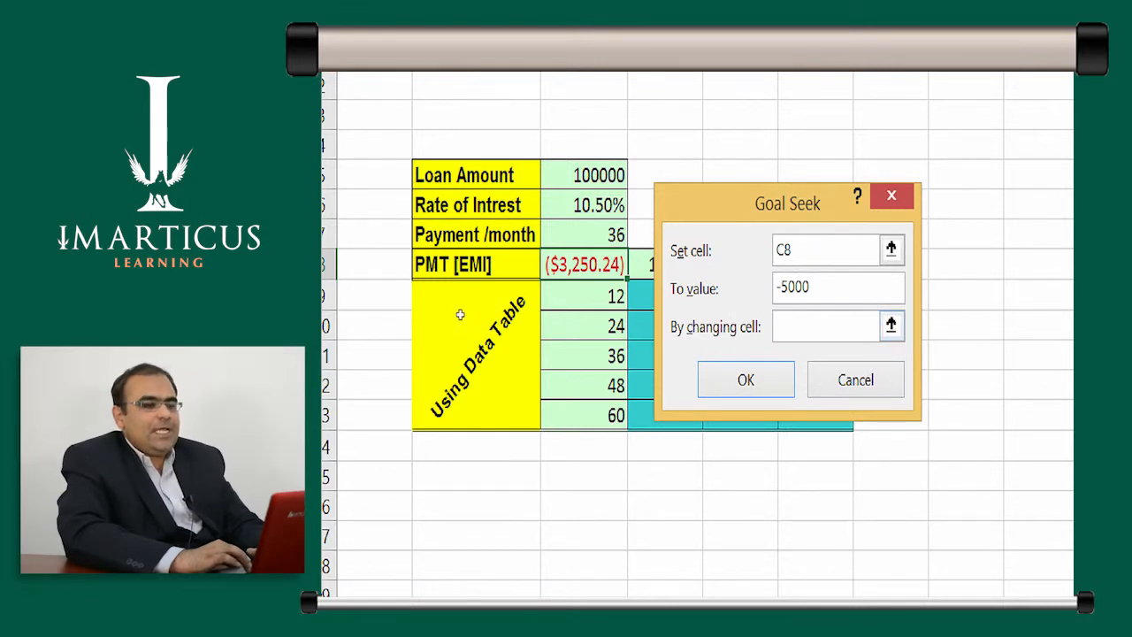
text($C$5)
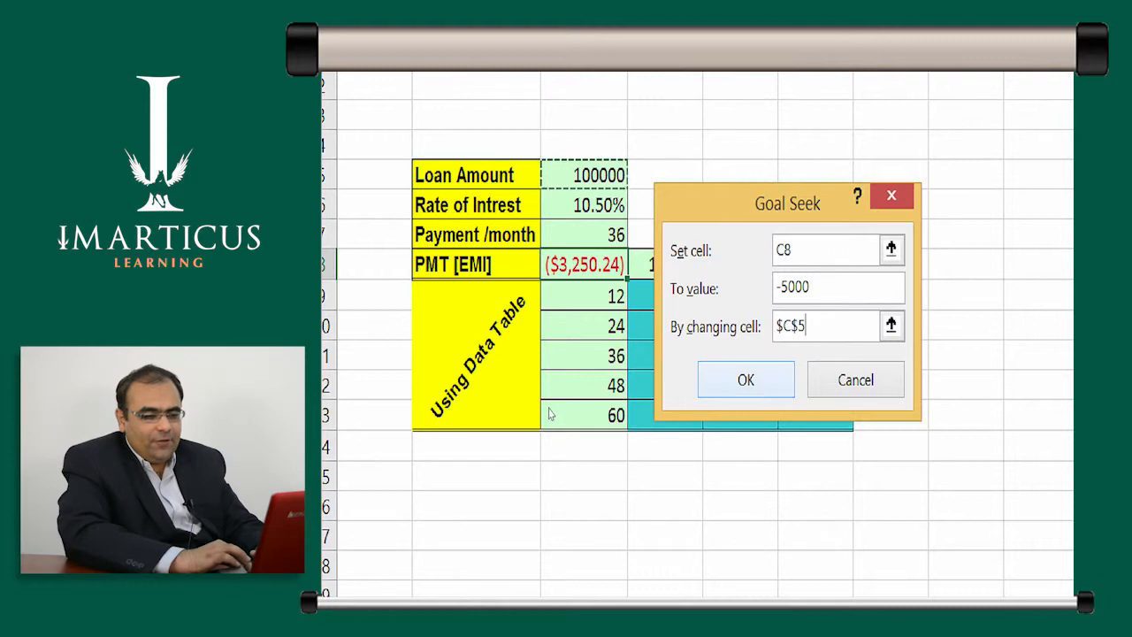
key(Return)
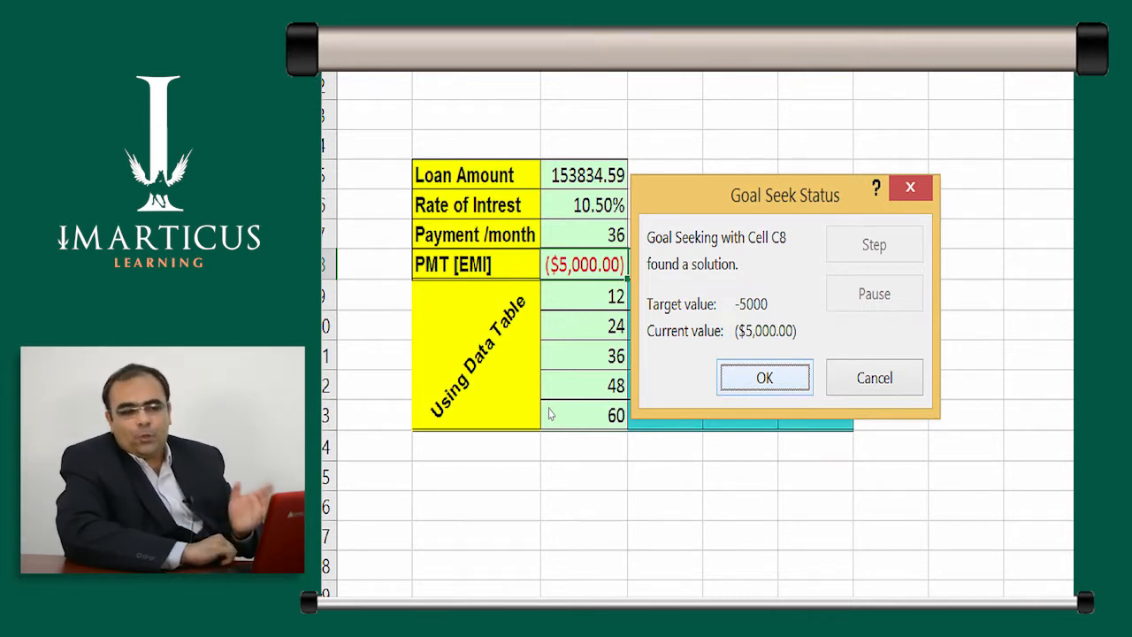
- Discard the Goal Seek solution and restore the original loan amount
key(Tab)
key(Return)
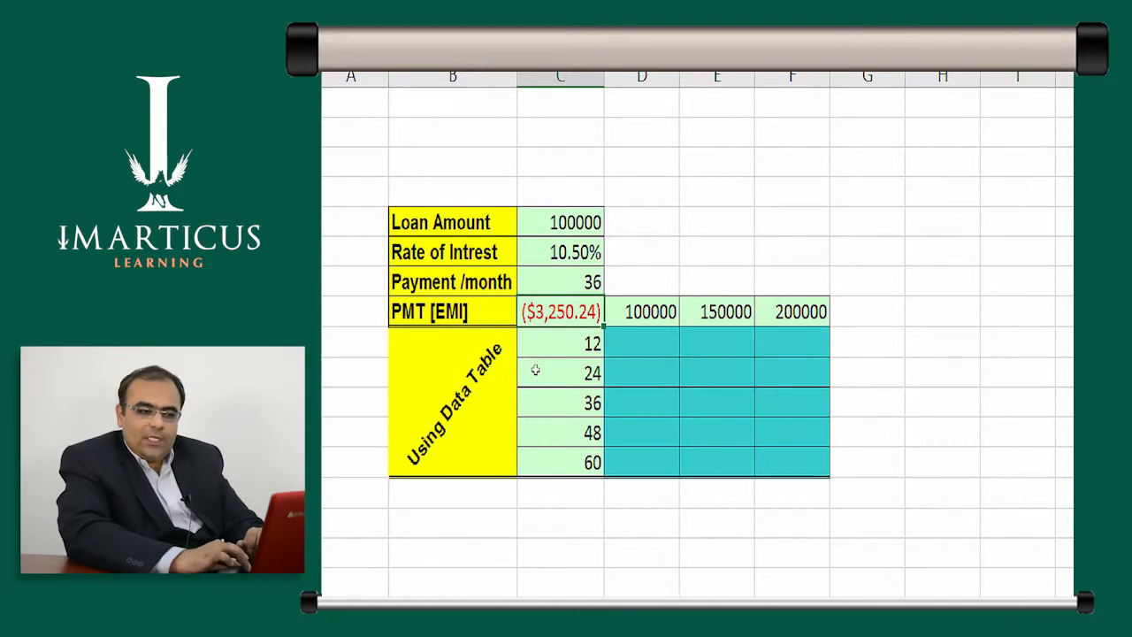
- Examine the grid of loan amounts in D8:F8 against months in C9:C13 and highlight its empty range D9:F13
key(Right)
key(Right)
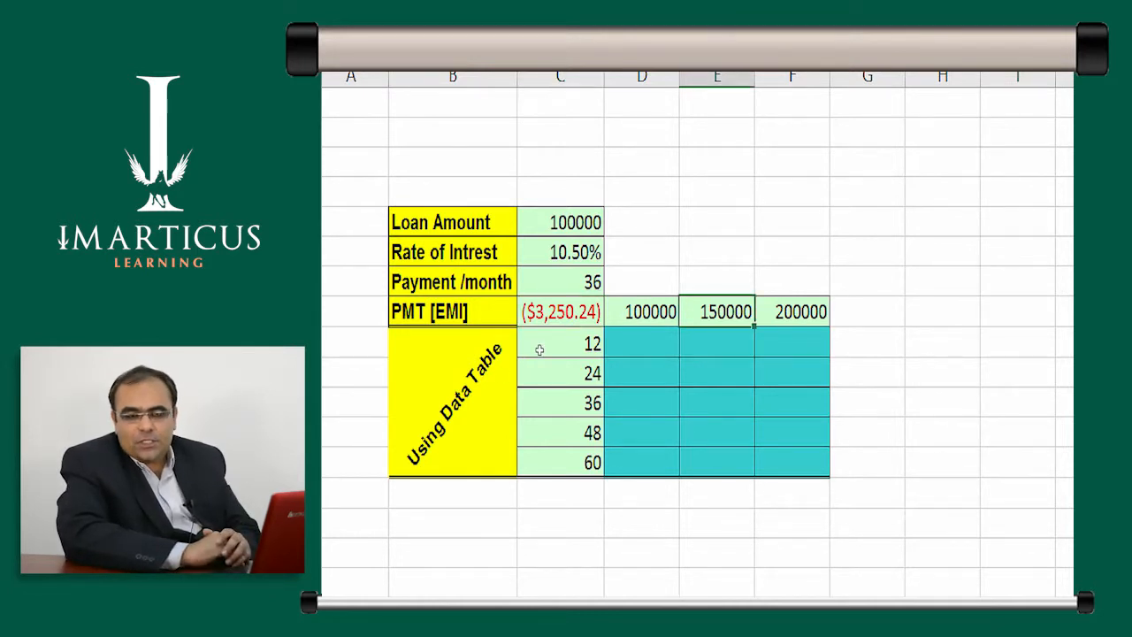
key(Down)
key(Down)
key(Down)
key(Down)
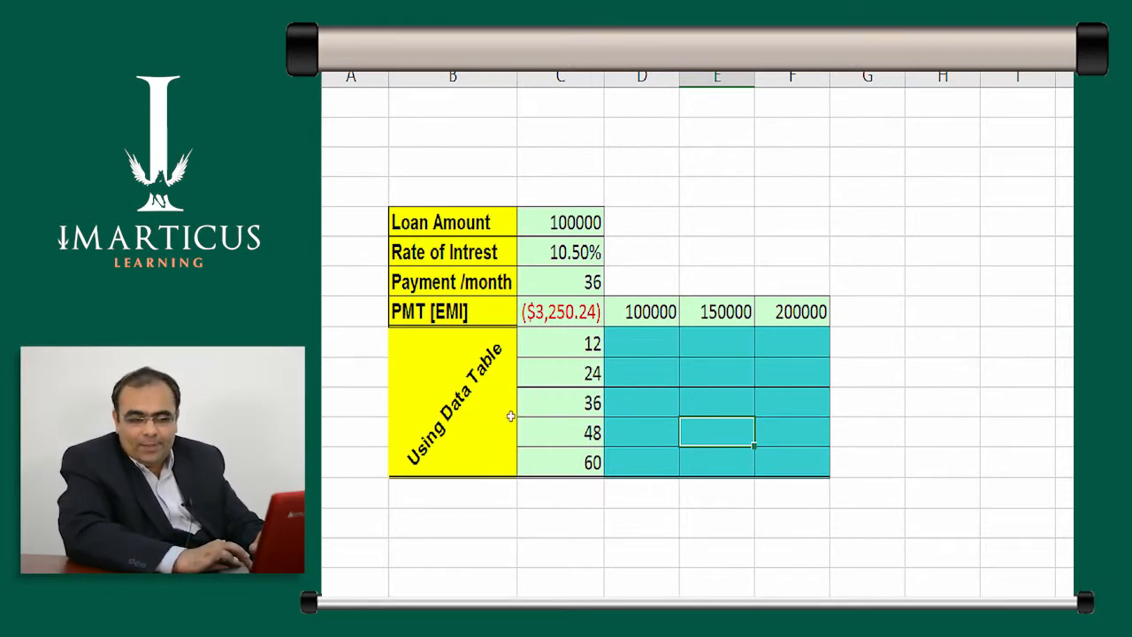
key(Right)
key(Down)
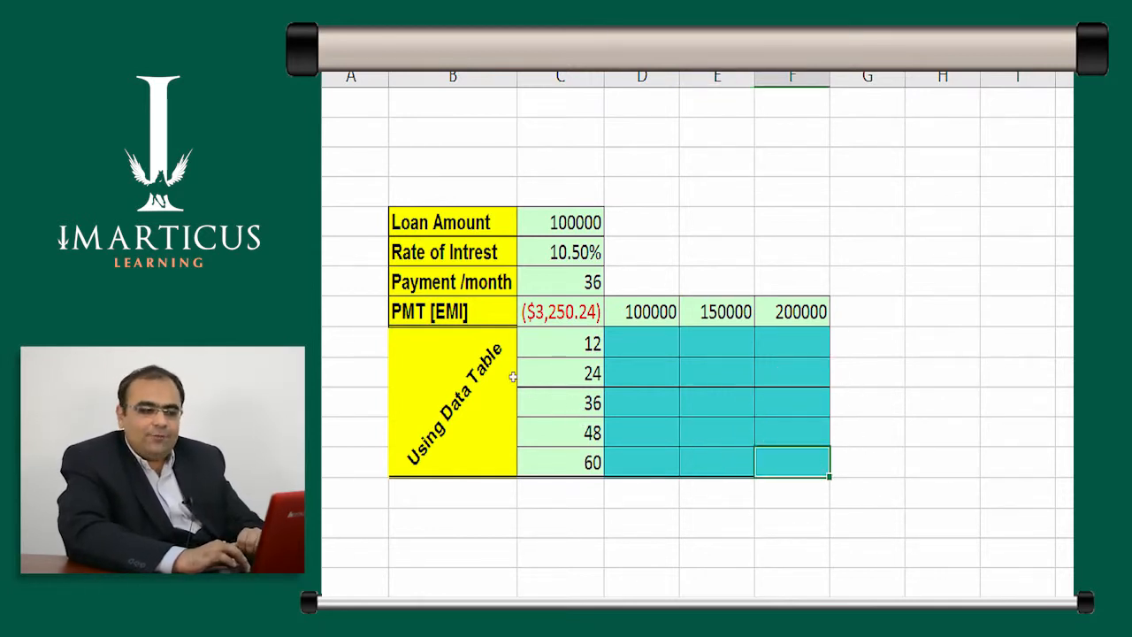
key(Up)
key(Left)
key(Up)
key(Up)
key(Up)
key(Left)
key(shift+Right)
key(shift+Right)
key(shift+Down)
key(shift+Down)
key(shift+Down)
key(shift+Down)
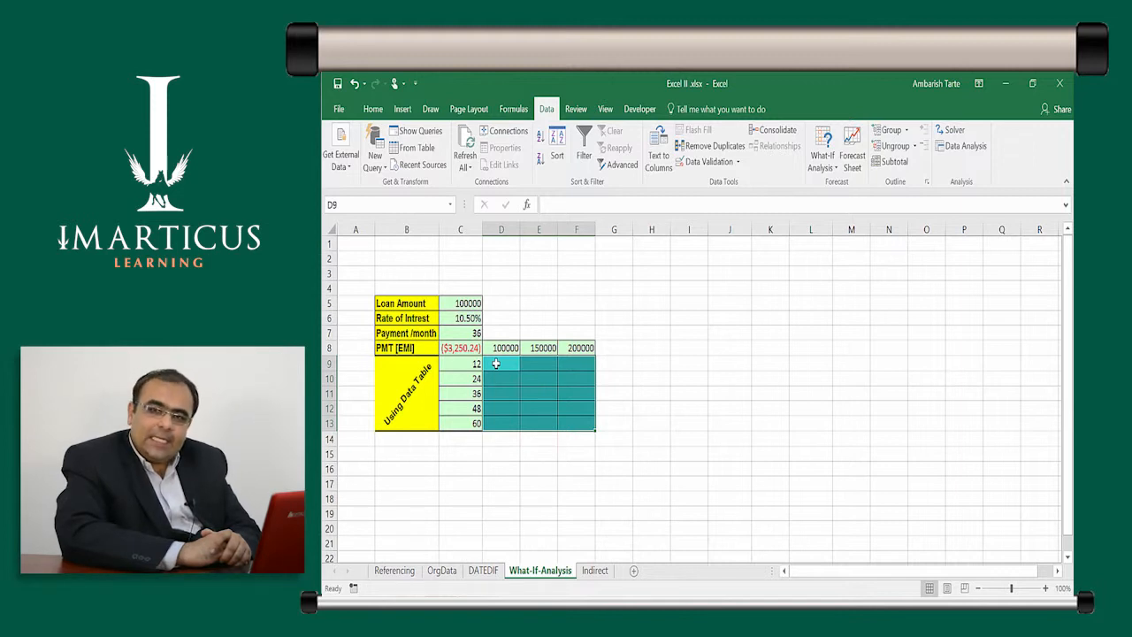
- Inspect the PMT formula in corner cell C8 and highlight the payment range D9:F13 it will fill
key(Left)
key(Up)
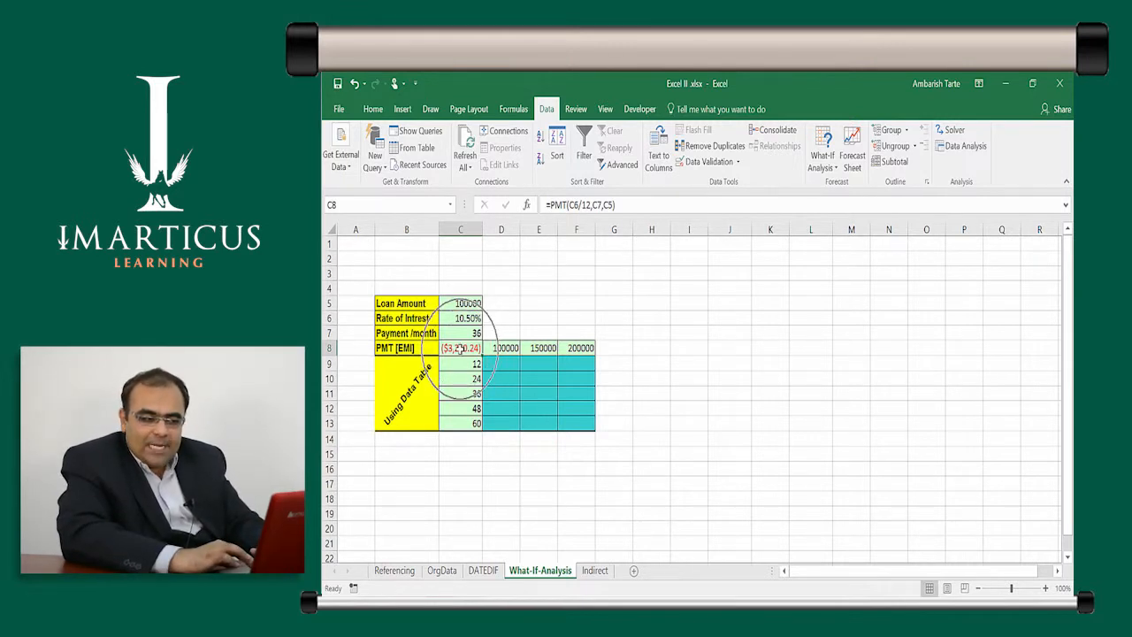
drag(498, 358, 501, 357)
key(shift+Right)
key(shift+Down)
key(shift+Down)
key(shift+Down)
key(shift+Down)
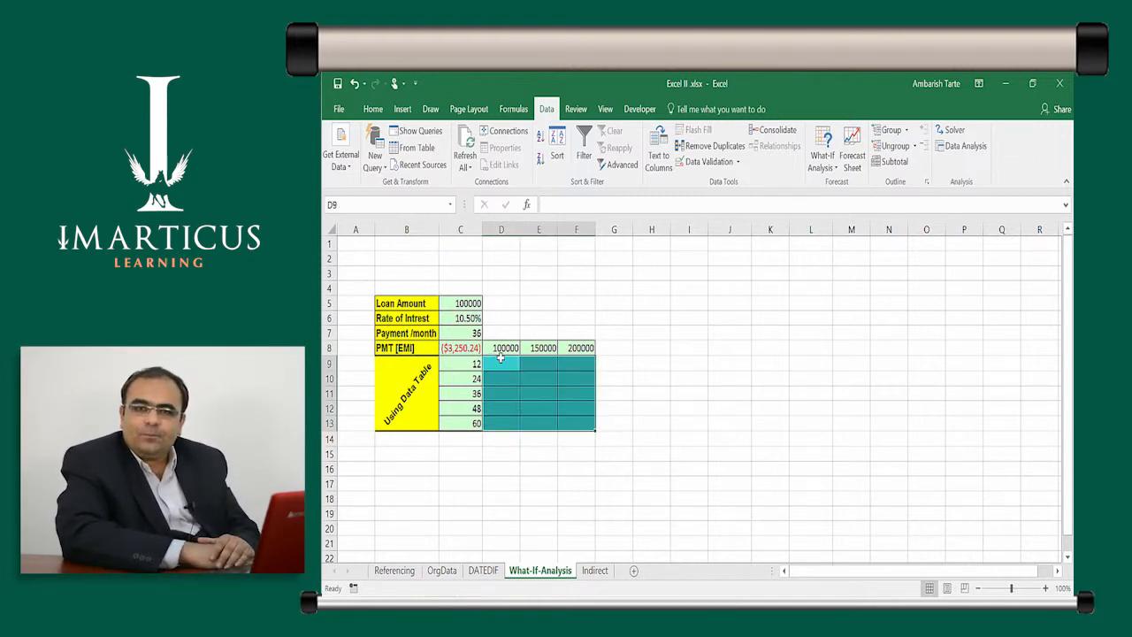
- Open the What-If Data Table dialog for C8:F13 and place it clear of the loan inputs and row 8 amounts
click(471, 350)
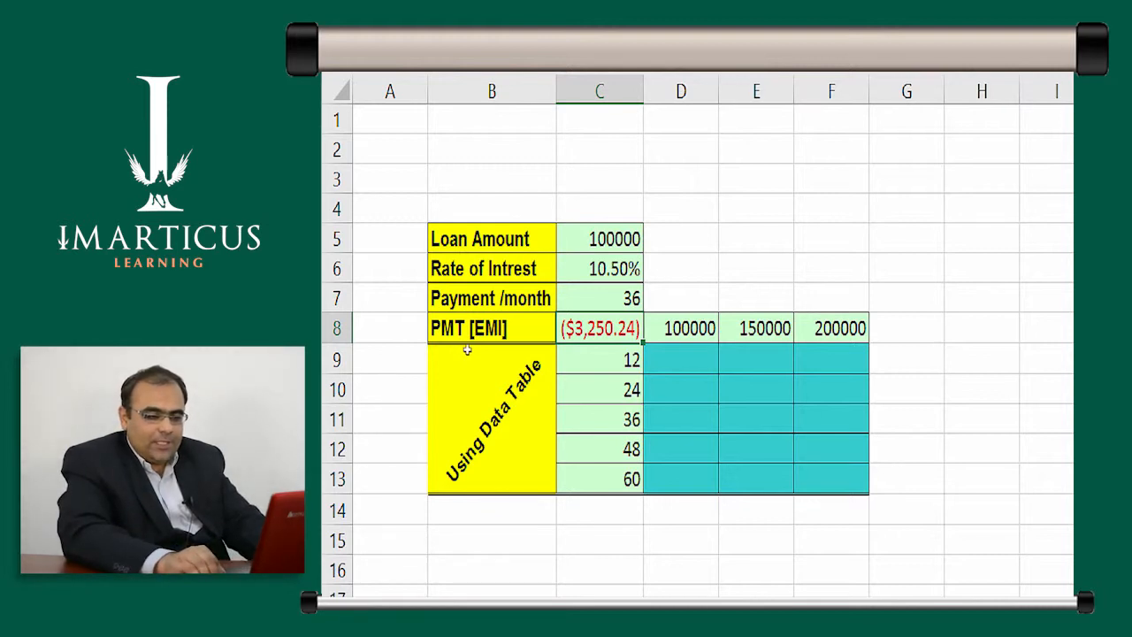
key(ctrl+shift+Right)
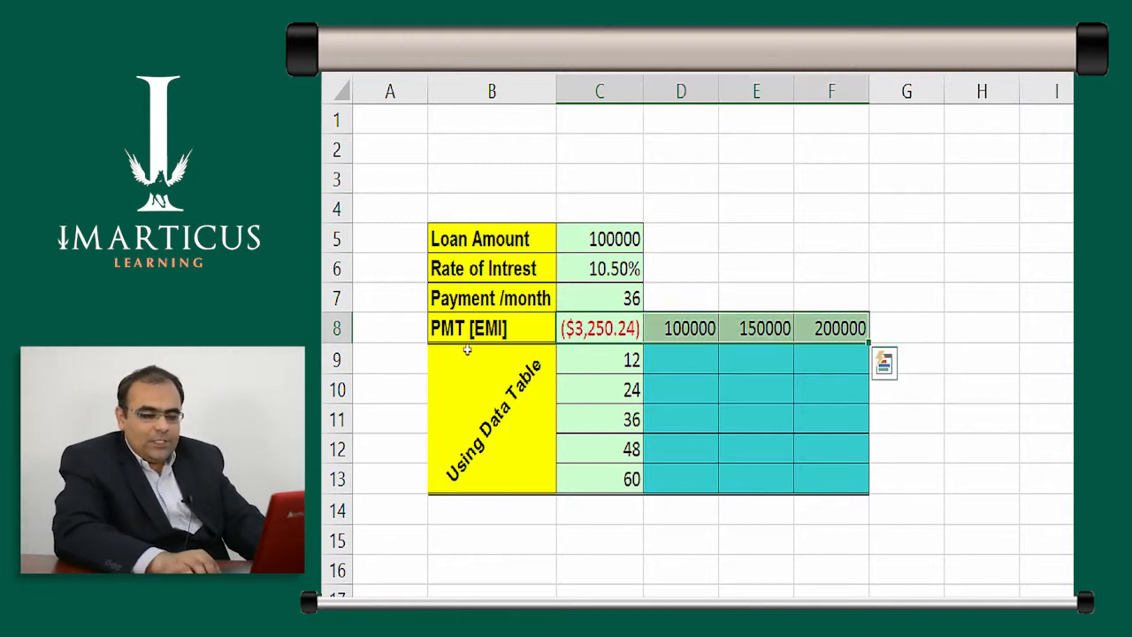
key(ctrl+shift+Down)
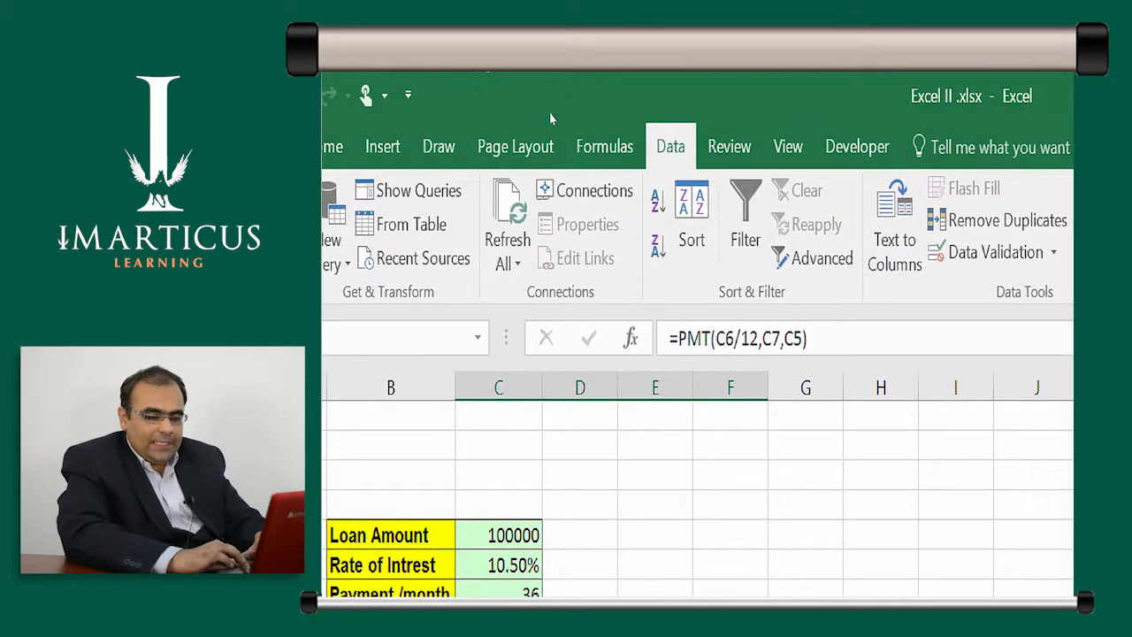
click(856, 194)
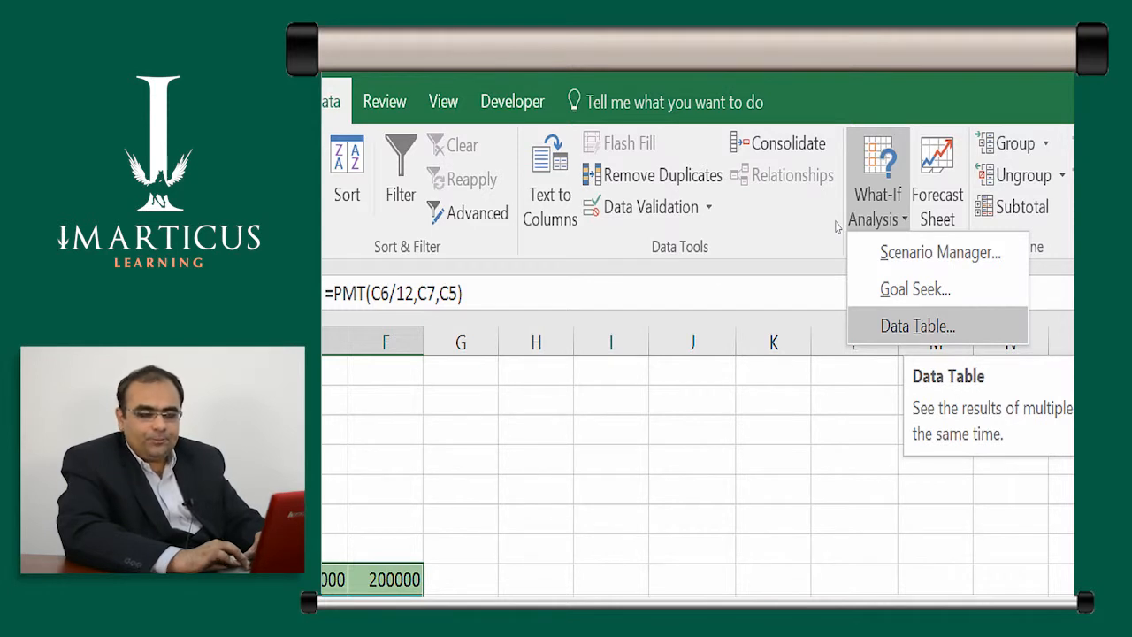
click(912, 326)
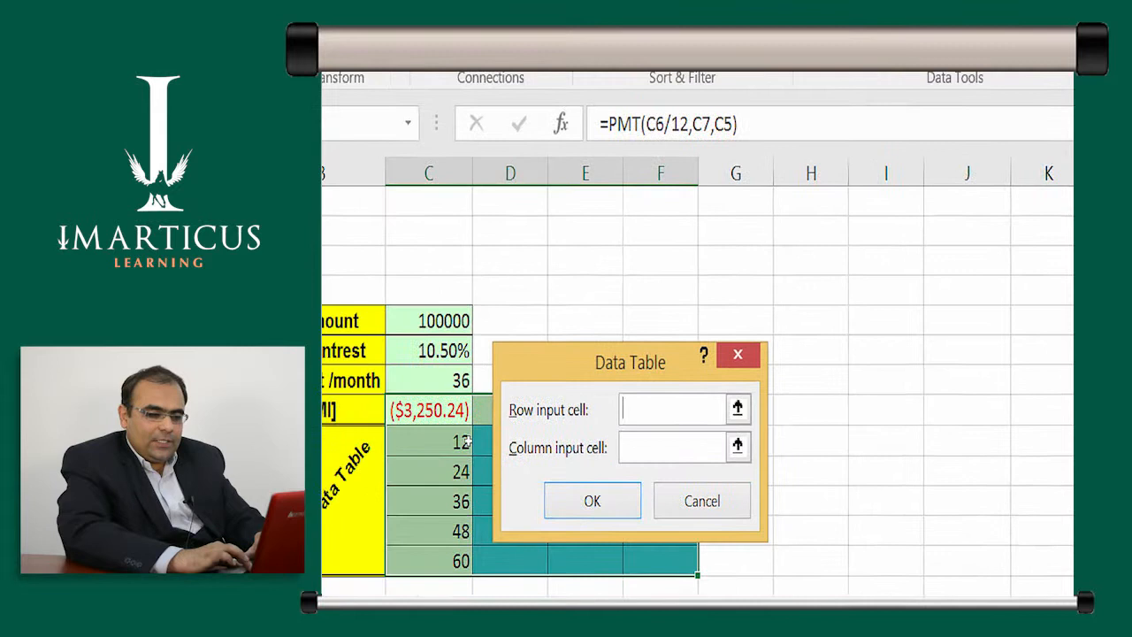
drag(548, 363, 555, 337)
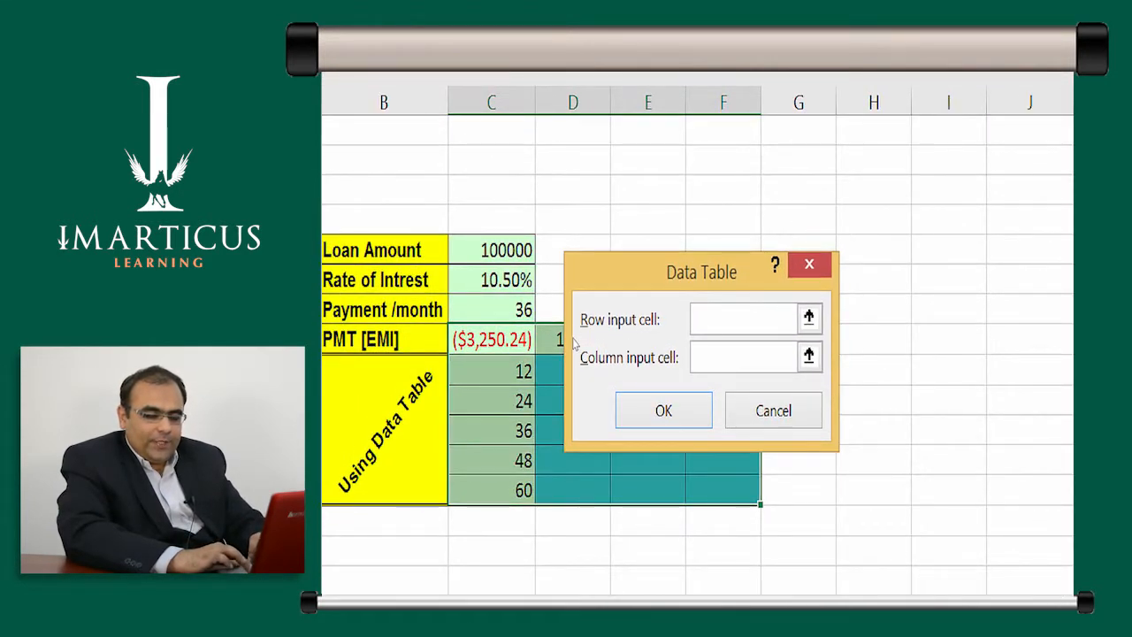
drag(570, 256, 576, 388)
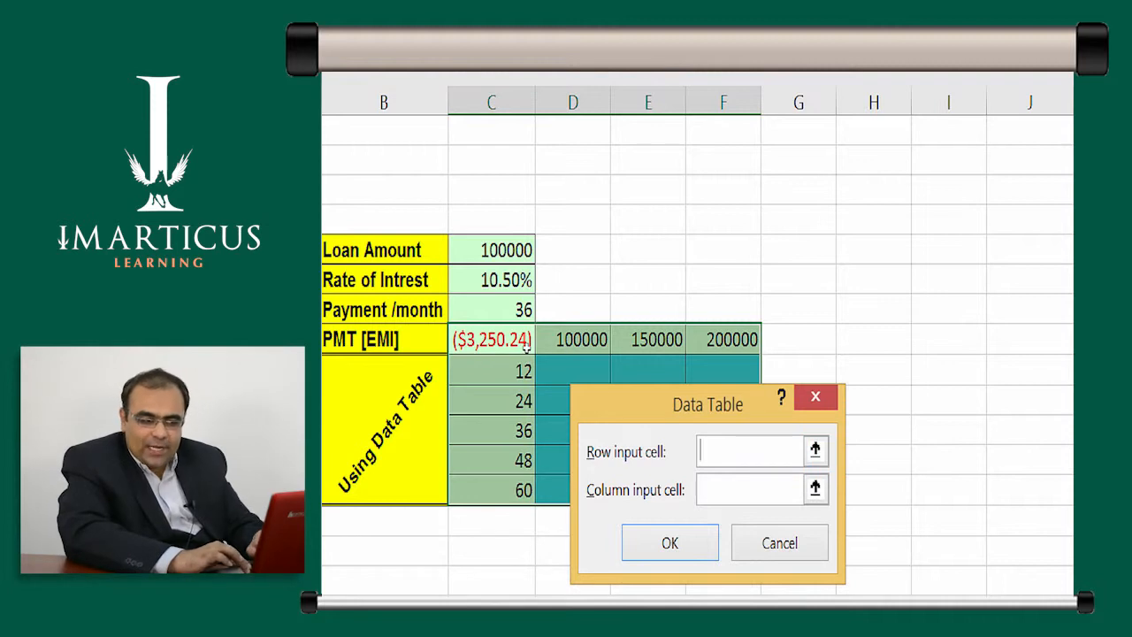
- Create the data table with C5 as the row input cell and C7 as the column input cell
click(469, 255)
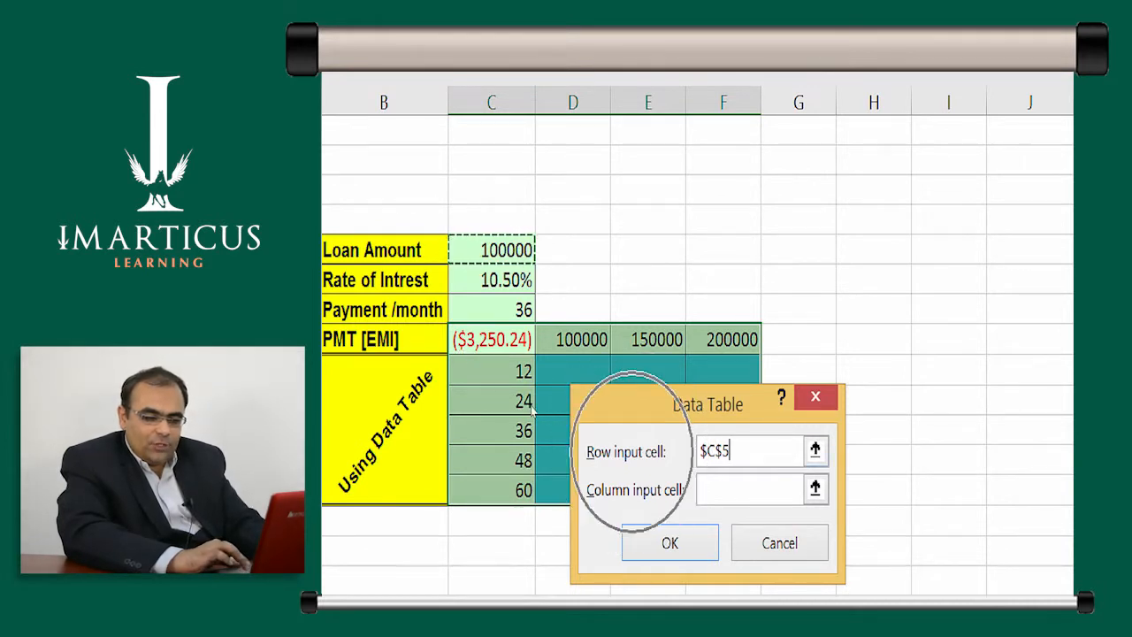
key(Tab)
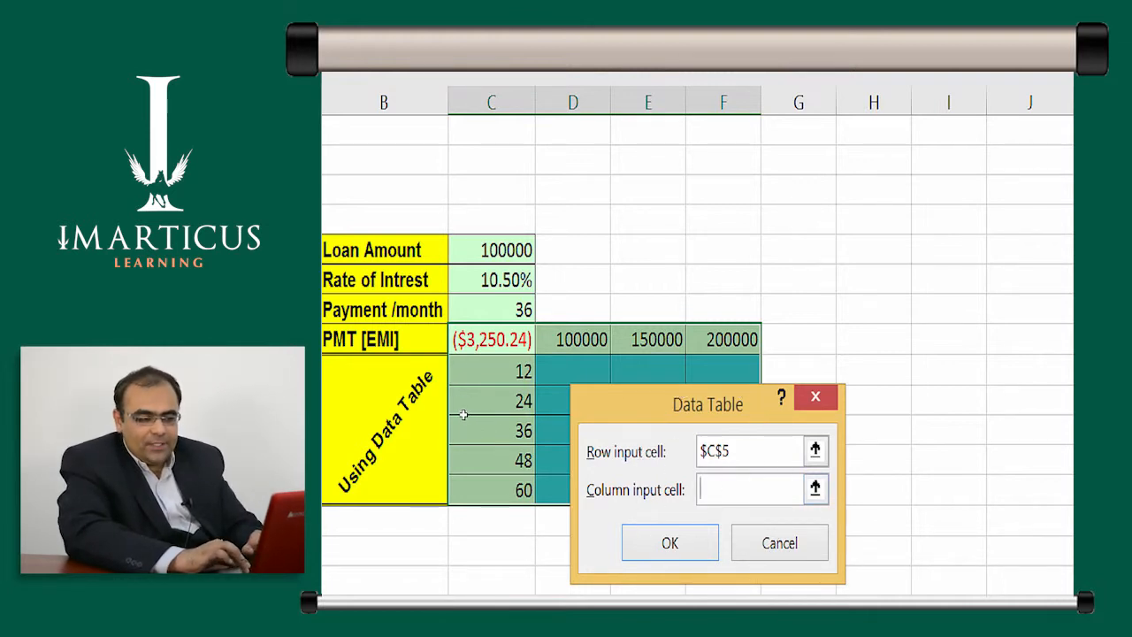
click(463, 318)
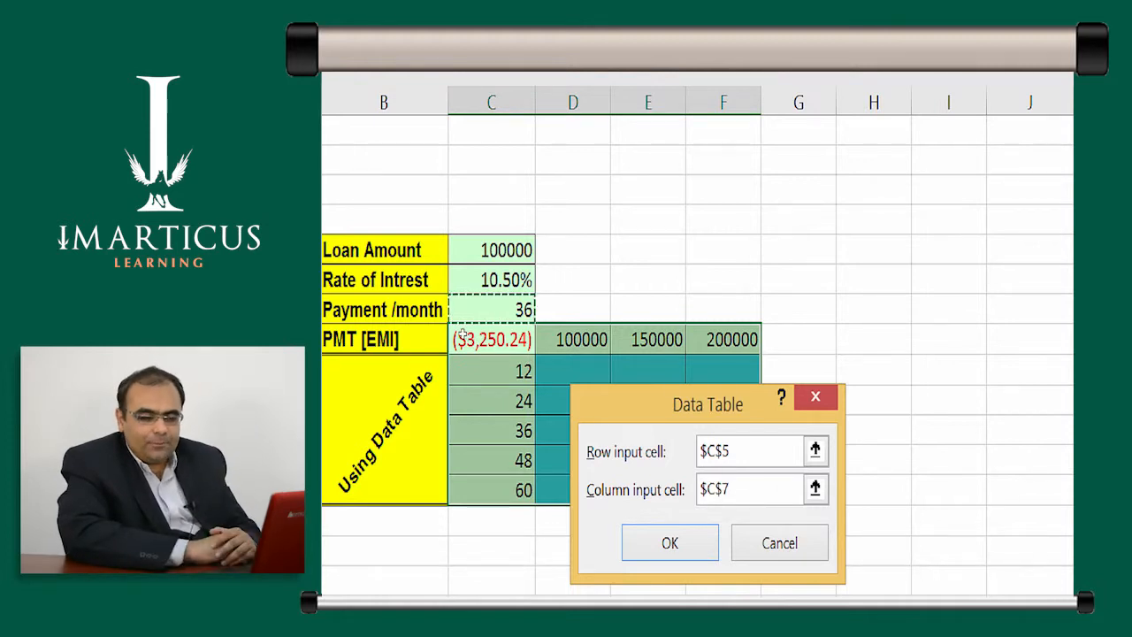
key(Tab)
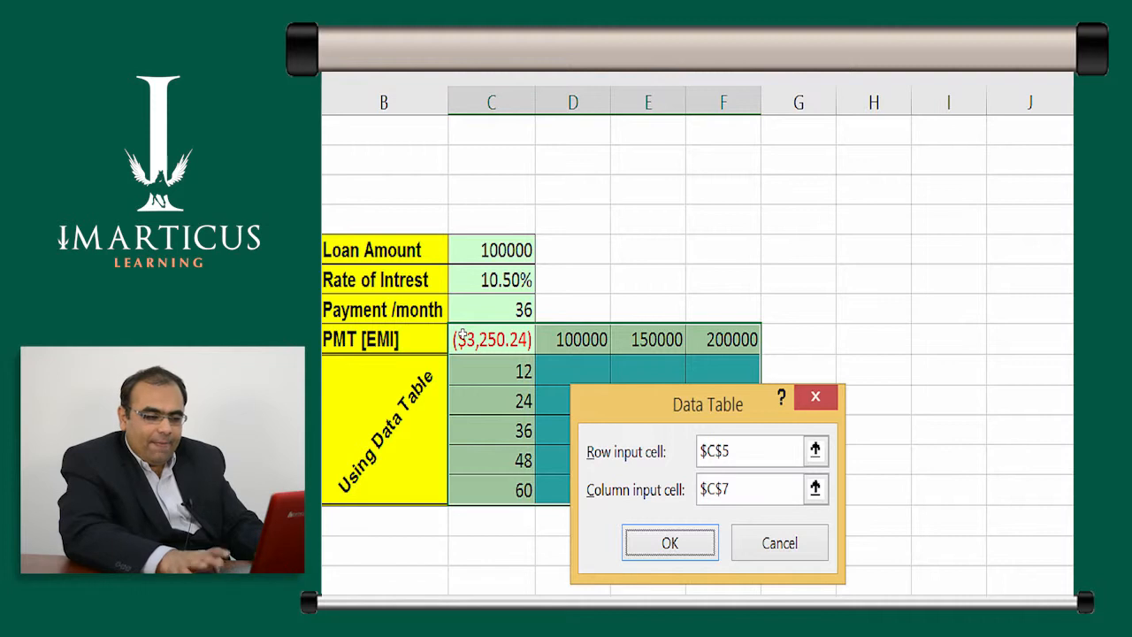
key(Return)
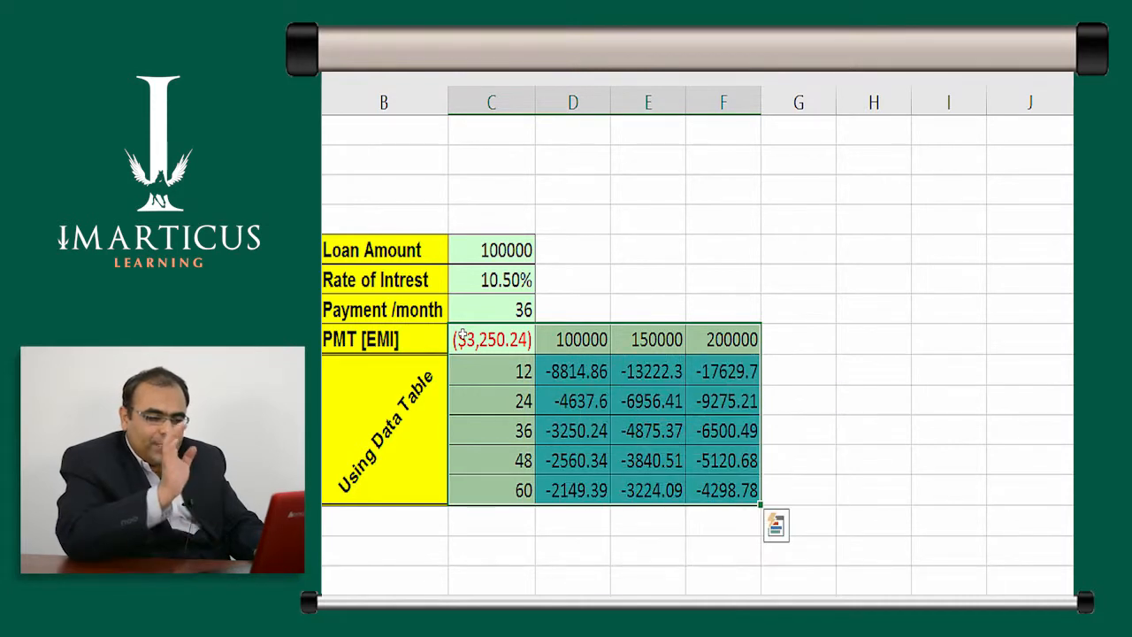